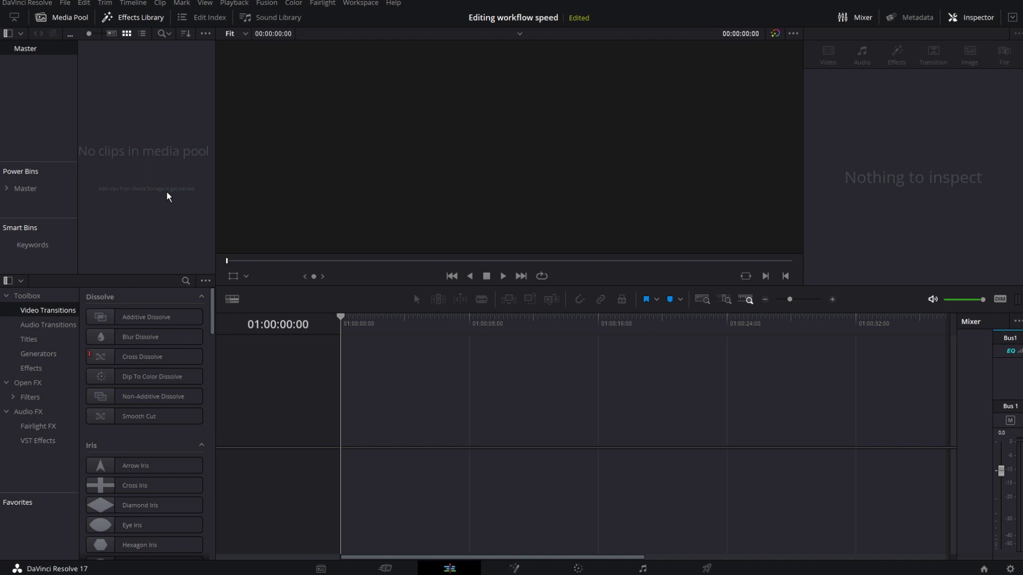
- Import the START, Middle and END clips from the Screen folder into the media pool
key("ctrl+i")
left_click(250, 92)
key("ctrl+a")
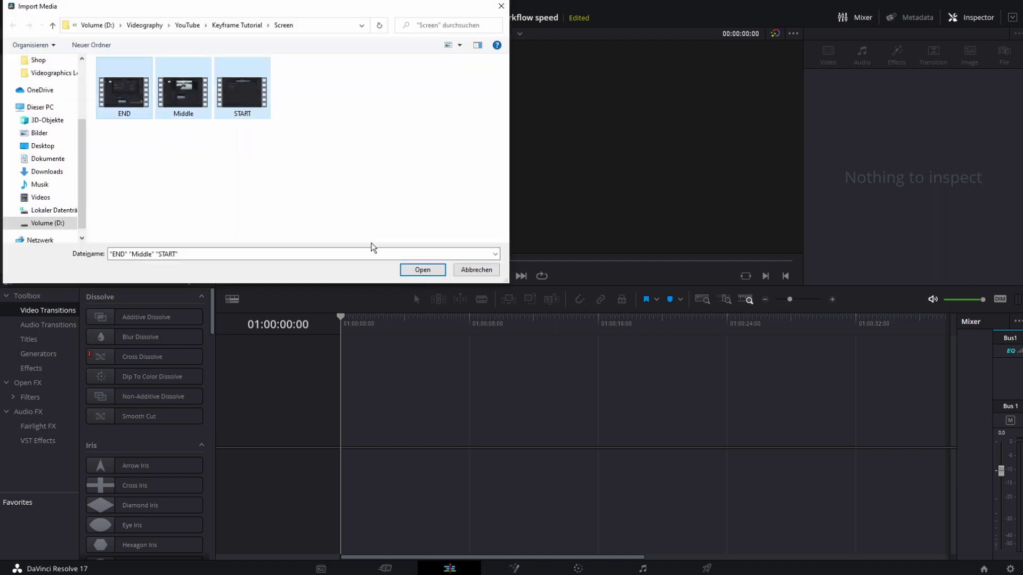
left_click(424, 272)
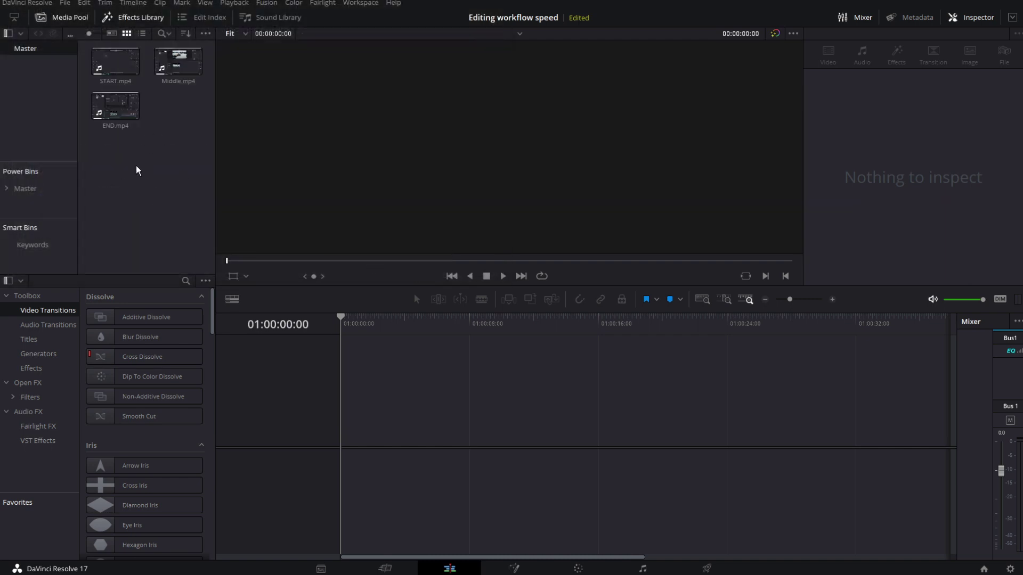
right_click(137, 167)
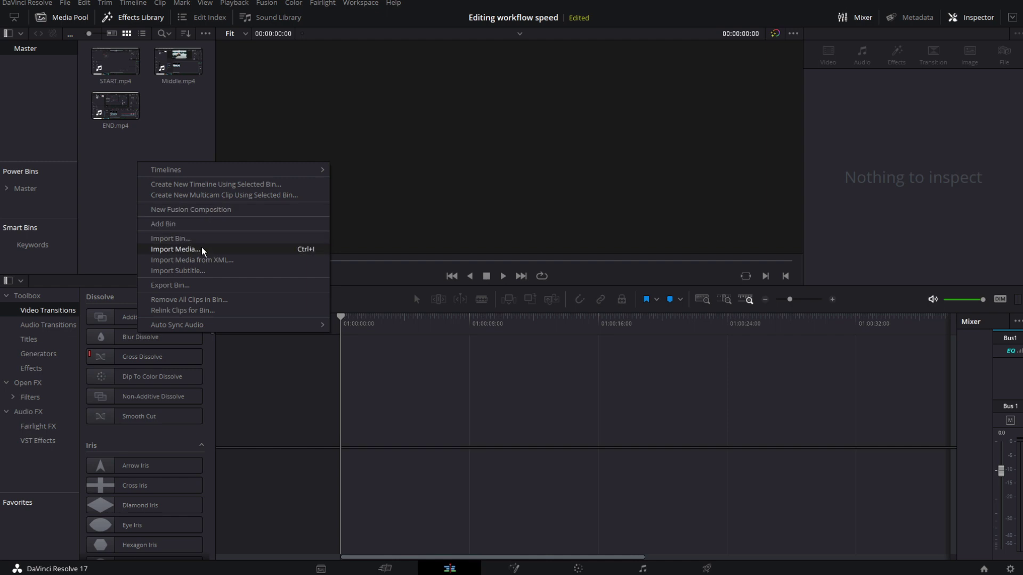
left_click(201, 249)
left_click(501, 6)
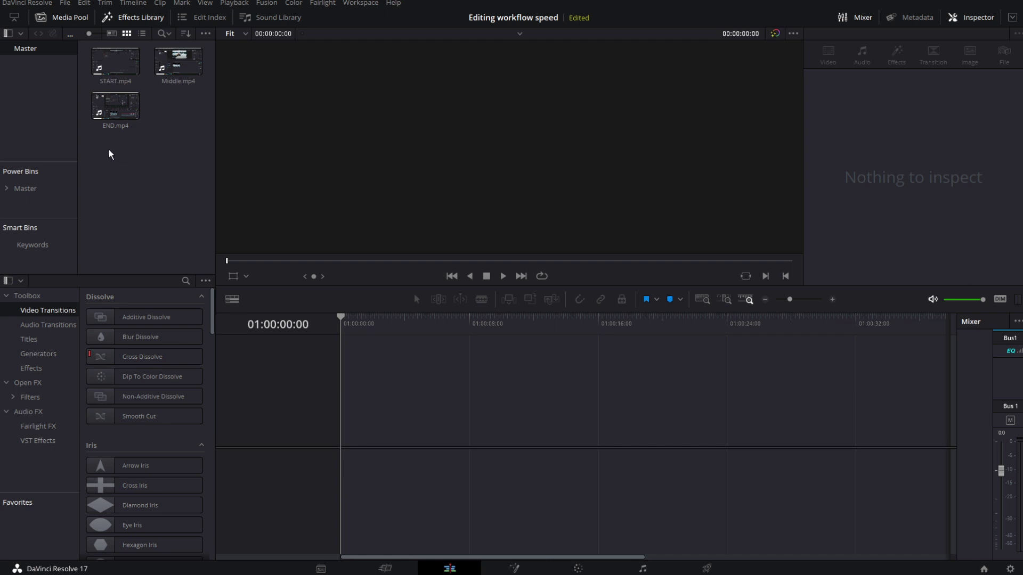
- Load START.mp4 in the viewer and insert a first section of about one second into a new timeline
left_click_drag(108, 149, 187, 61)
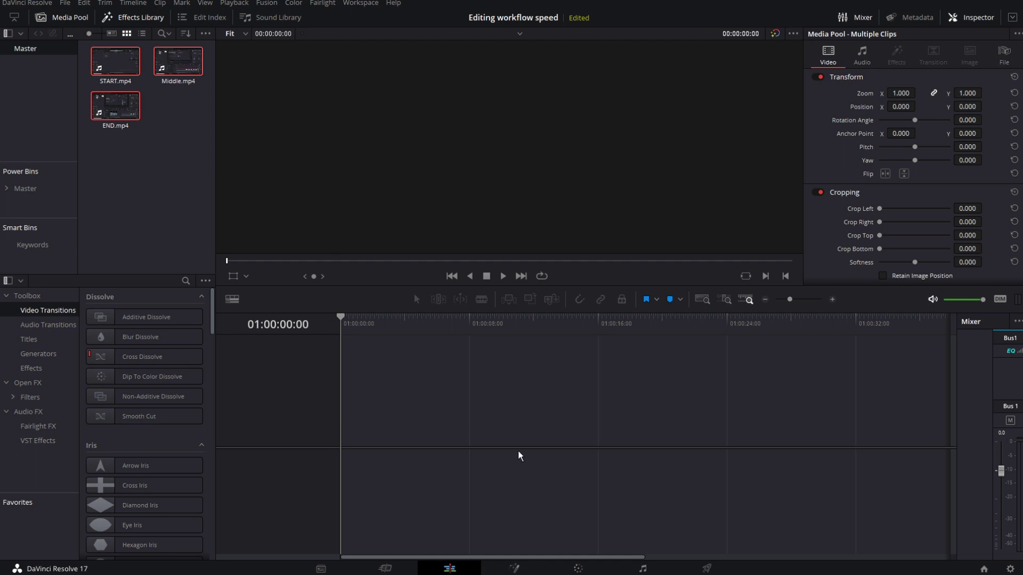
left_click(154, 143)
left_click(113, 69)
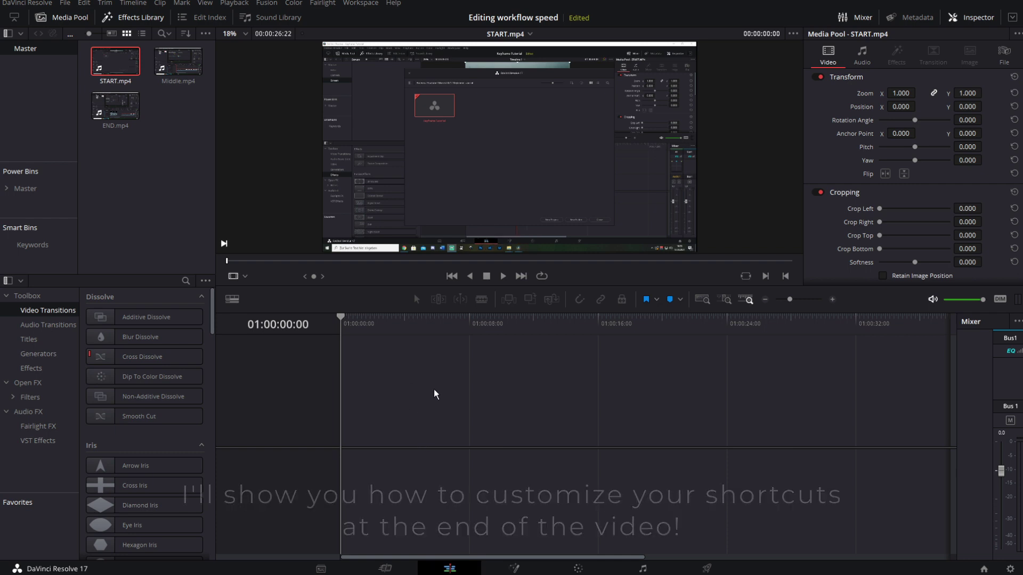
mouse_move(449, 212)
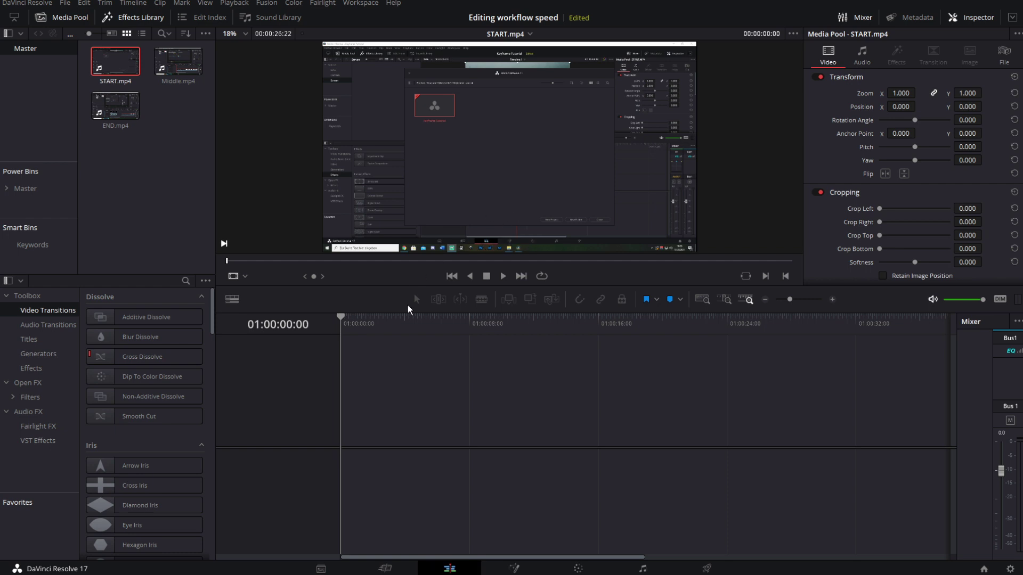
left_click(503, 276)
key("F9")
- Mark two further sections of START.mp4, about 2 and 4 seconds long, and insert them after the first clip
double_click(178, 54)
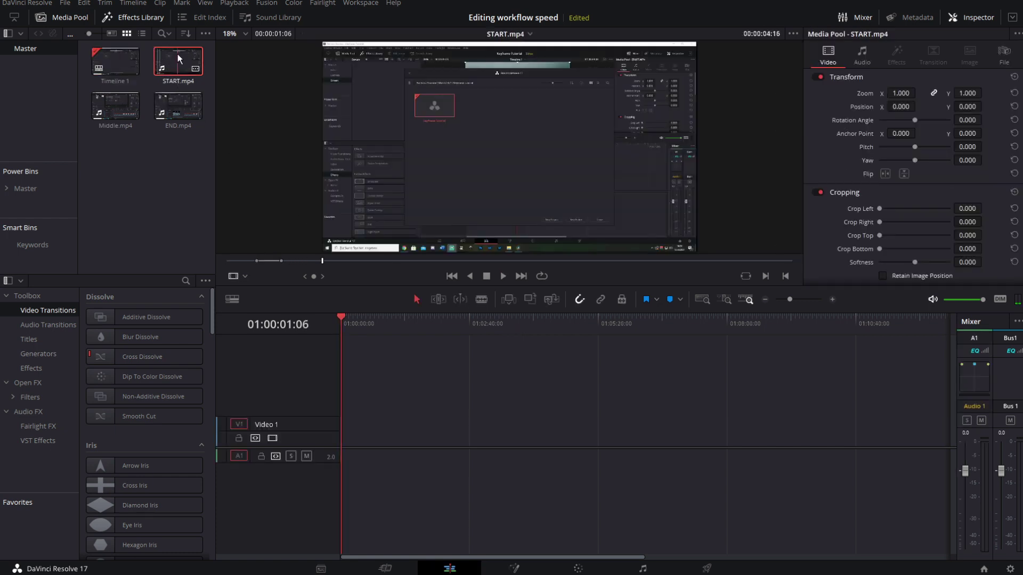
left_click(504, 276)
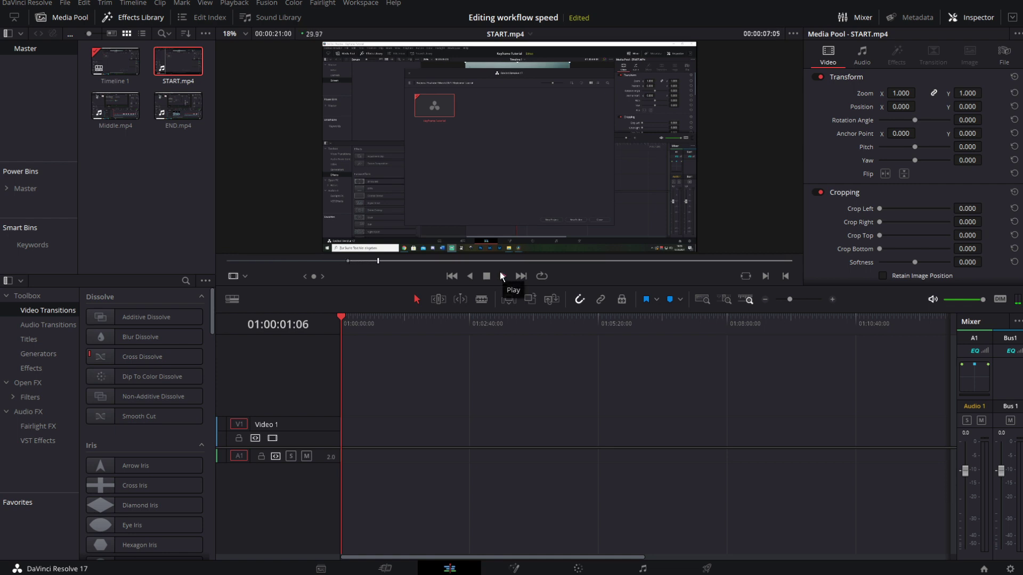
key("o")
key("F9")
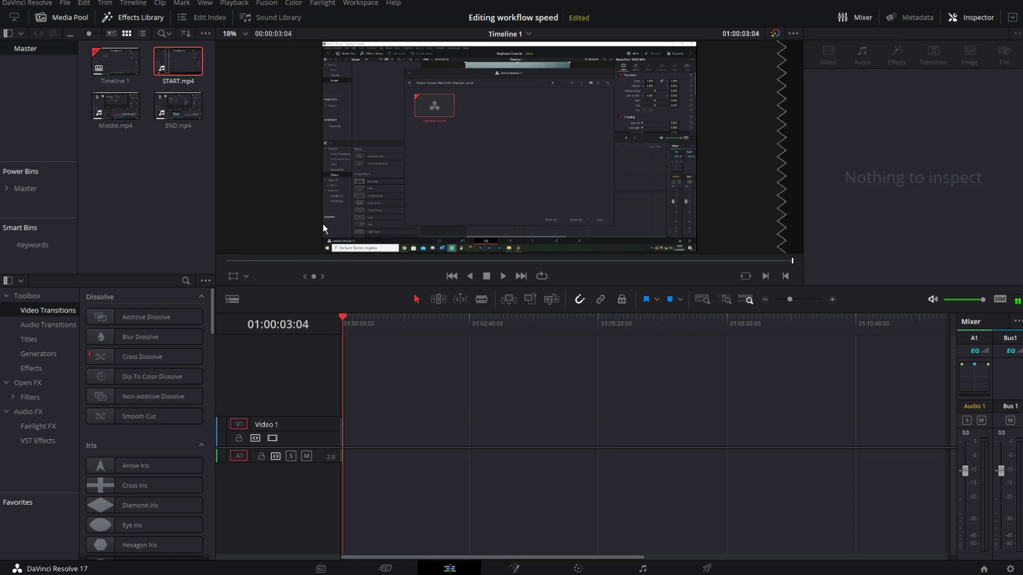
left_click_drag(467, 446, 468, 455)
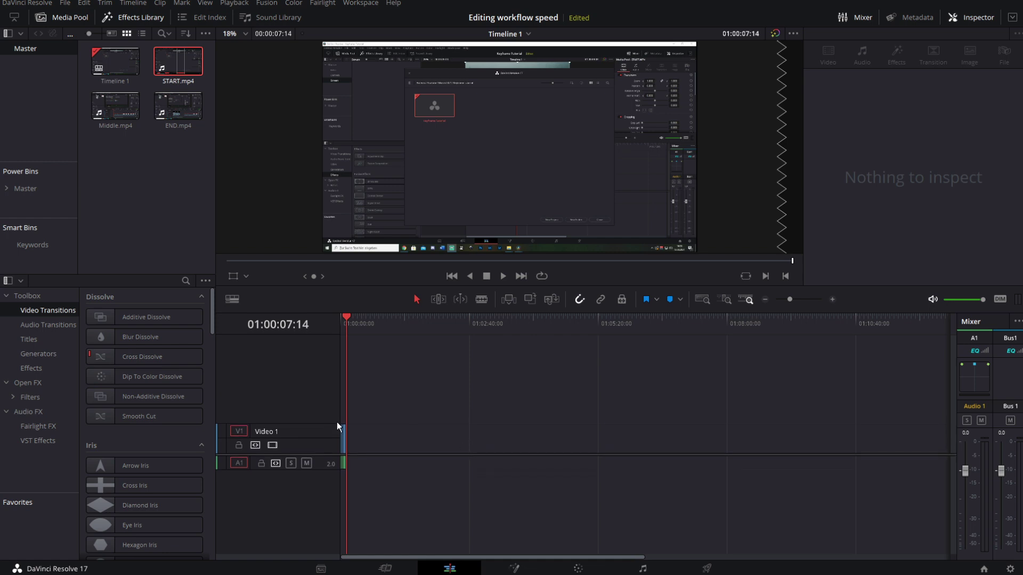
- Fit the whole edit in the timeline and examine its clips at different zoom levels around 01:00:02:00
key("shift+z")
left_click_drag(350, 320, 504, 321)
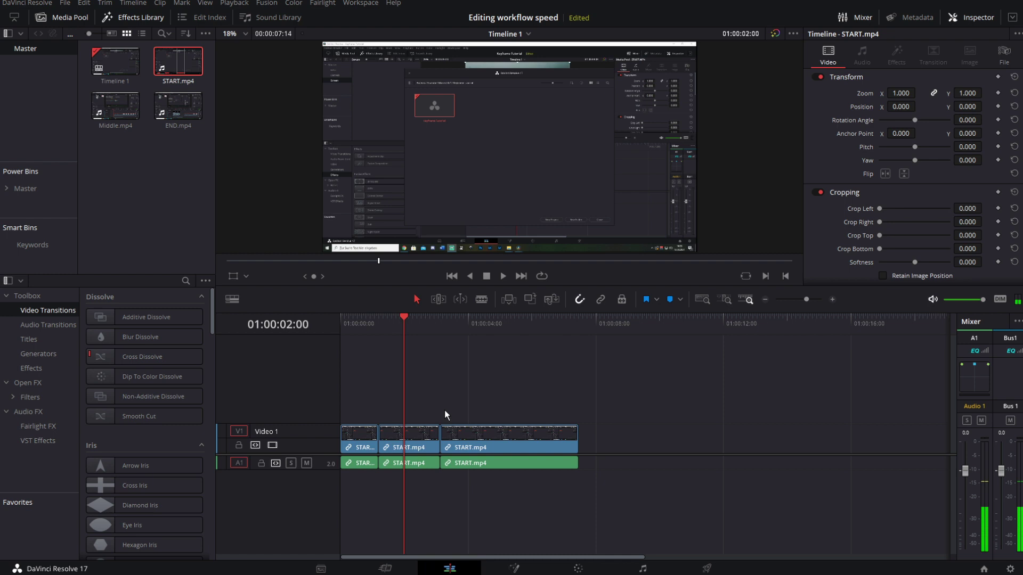
scroll(499, 395, "up", 3)
scroll(499, 395, "down", 2)
scroll(500, 395, "down", 1)
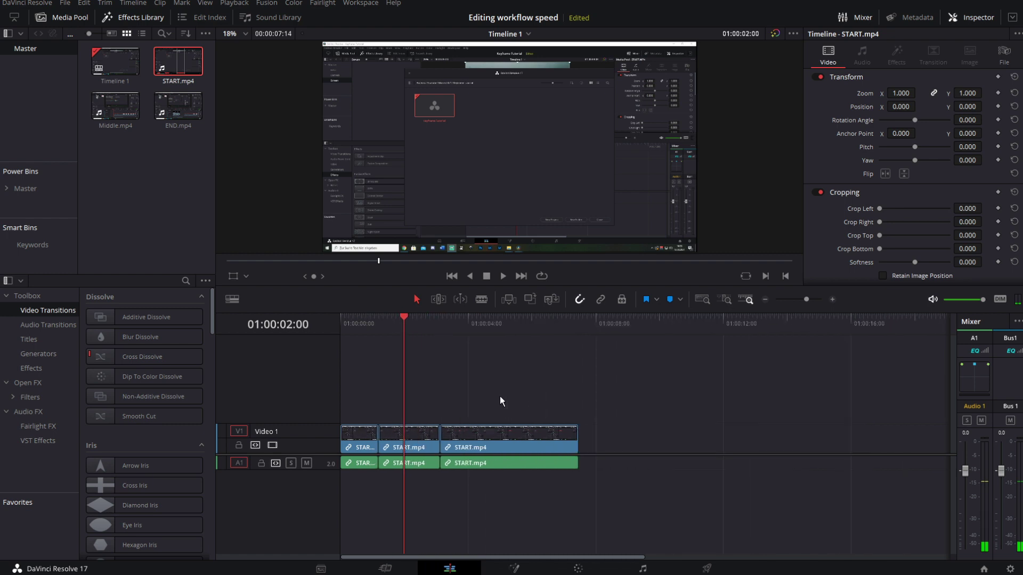
mouse_move(804, 300)
left_mouse_down()
mouse_move(792, 299)
mouse_move(814, 301)
mouse_move(802, 302)
left_mouse_up()
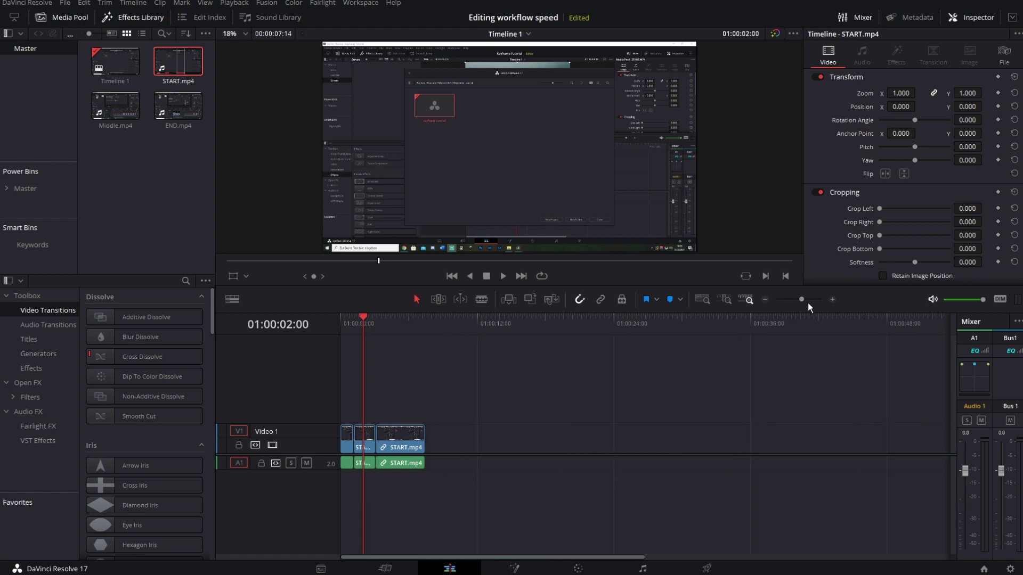
key("shift+z")
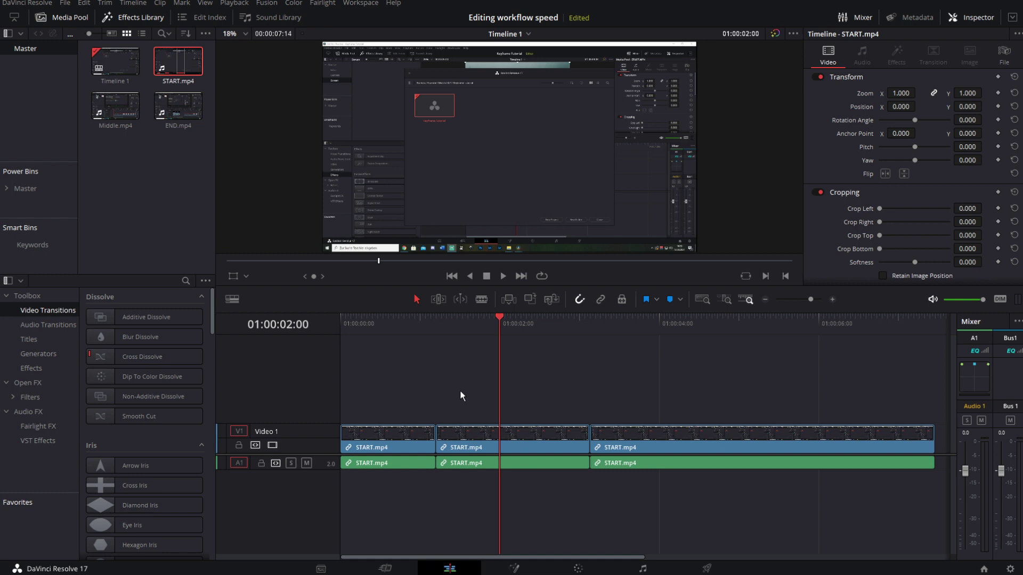
- Pan back and forth along the timeline to inspect the START.mp4 clips from beginning to end
scroll(460, 392, "down", 2)
scroll(461, 392, "up", 3)
scroll(461, 392, "down", 3)
scroll(460, 392, "up", 2)
left_click_drag(790, 376, 626, 371)
left_click_drag(565, 361, 755, 388)
left_click_drag(691, 400, 438, 385)
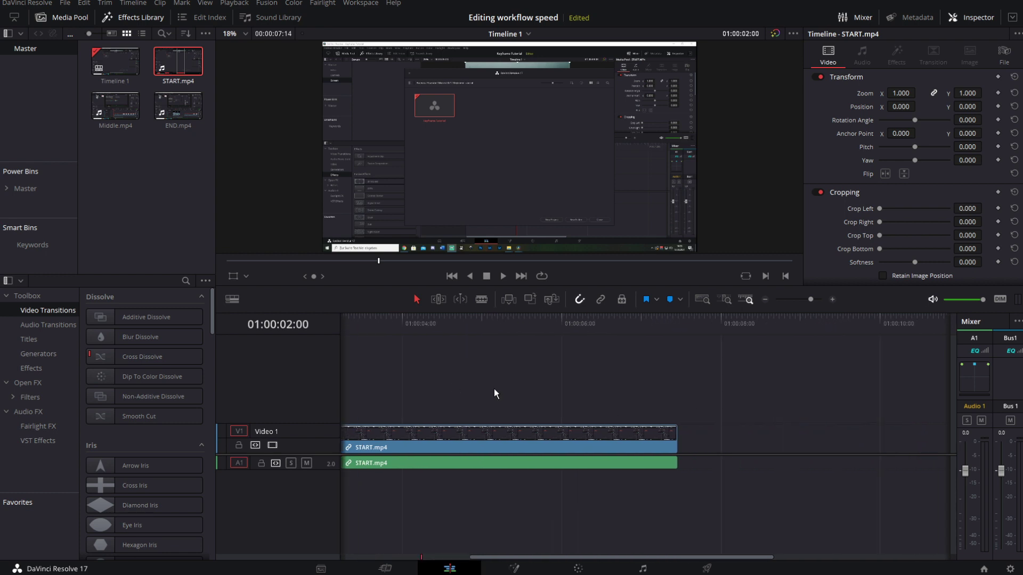
left_click_drag(801, 397, 562, 388)
left_click_drag(800, 394, 544, 381)
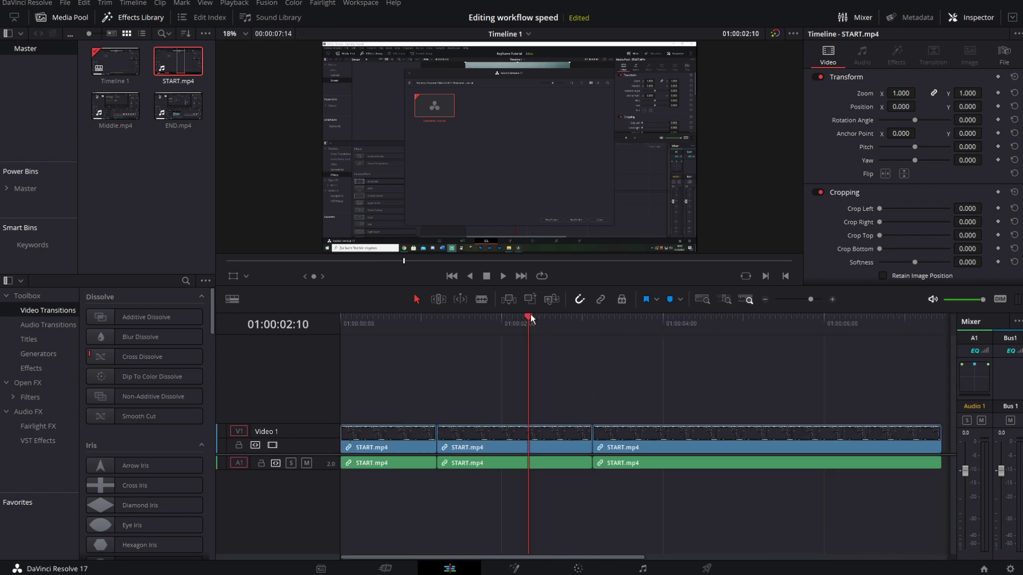
- Play the edit from the start of the timeline, pausing and resuming playback along the way
left_click_drag(531, 319, 347, 325)
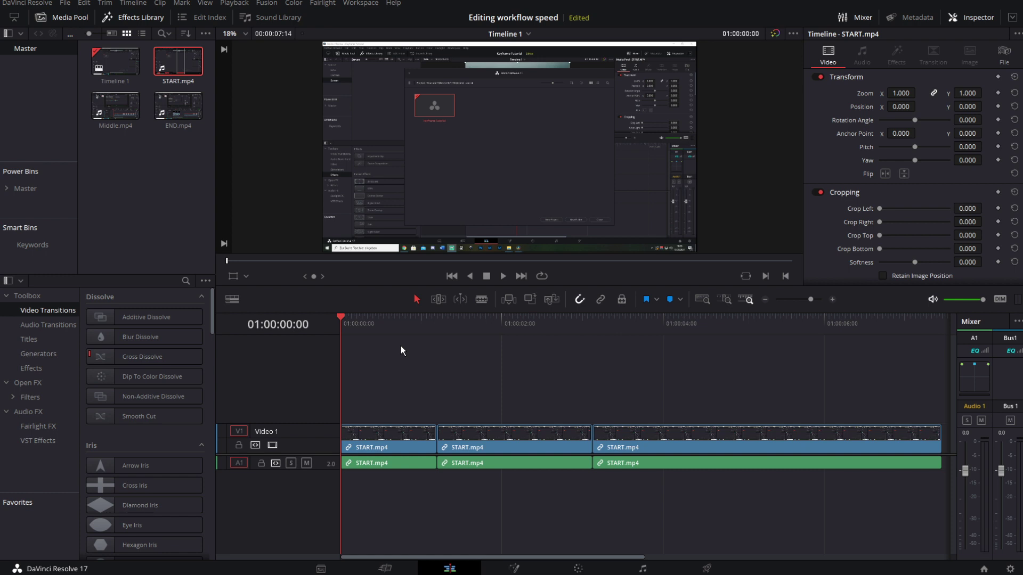
key("space")
key("space")
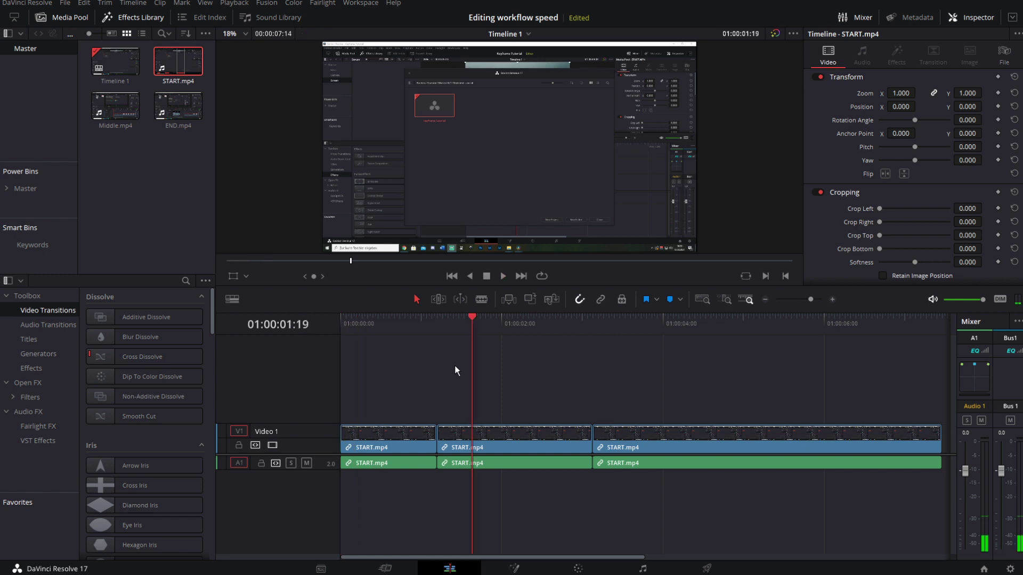
key("space")
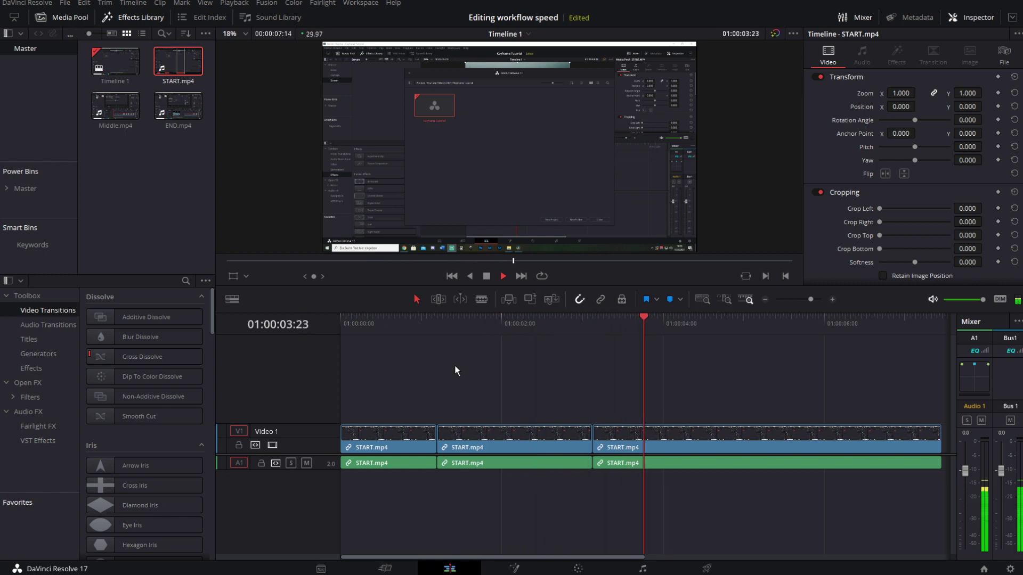
key("space")
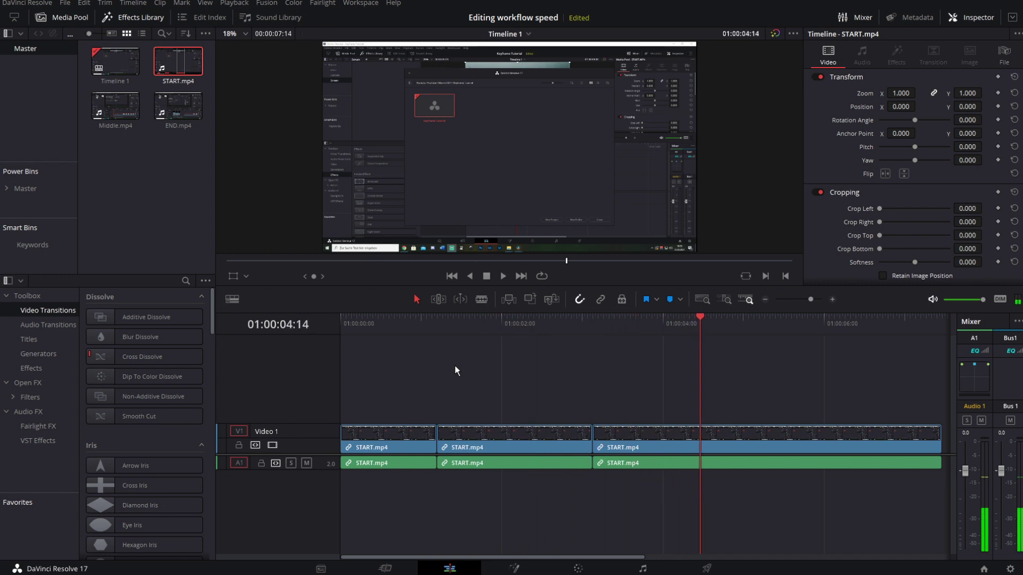
- Shuttle through the edit in reverse and at up to 4x forward speed, and stop playback
key("j")
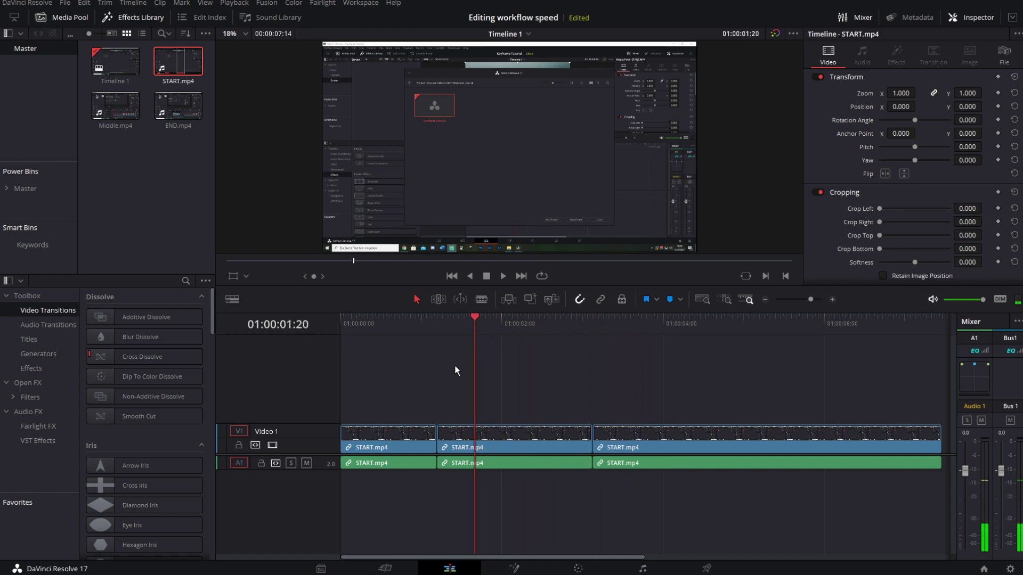
key("l")
key("l")
key("l")
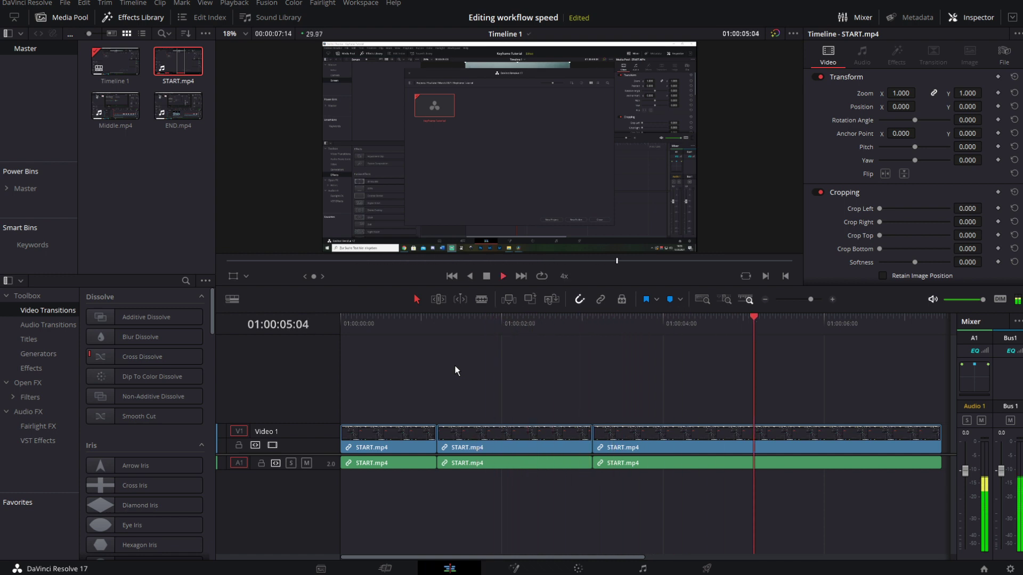
key("j")
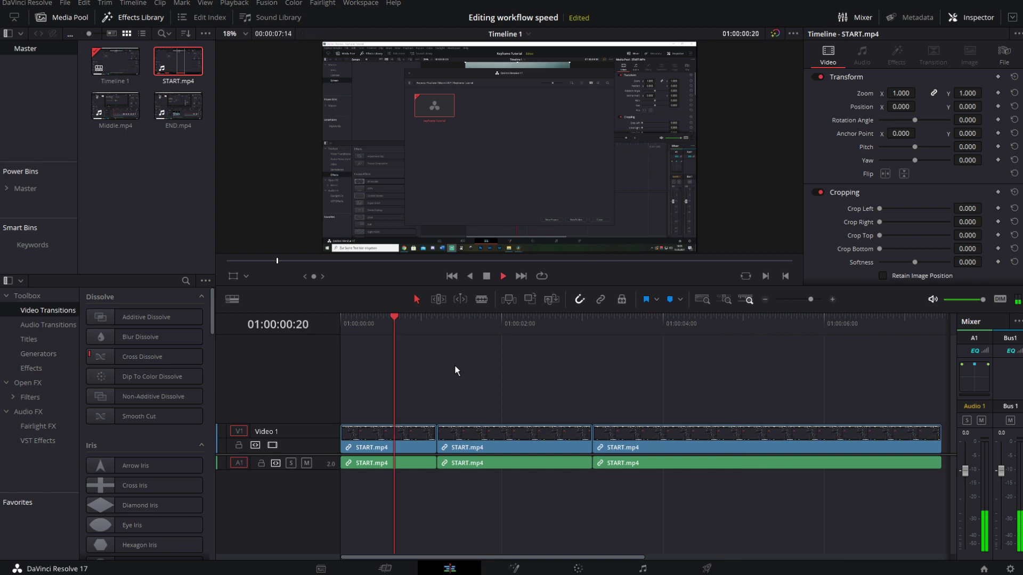
key("l")
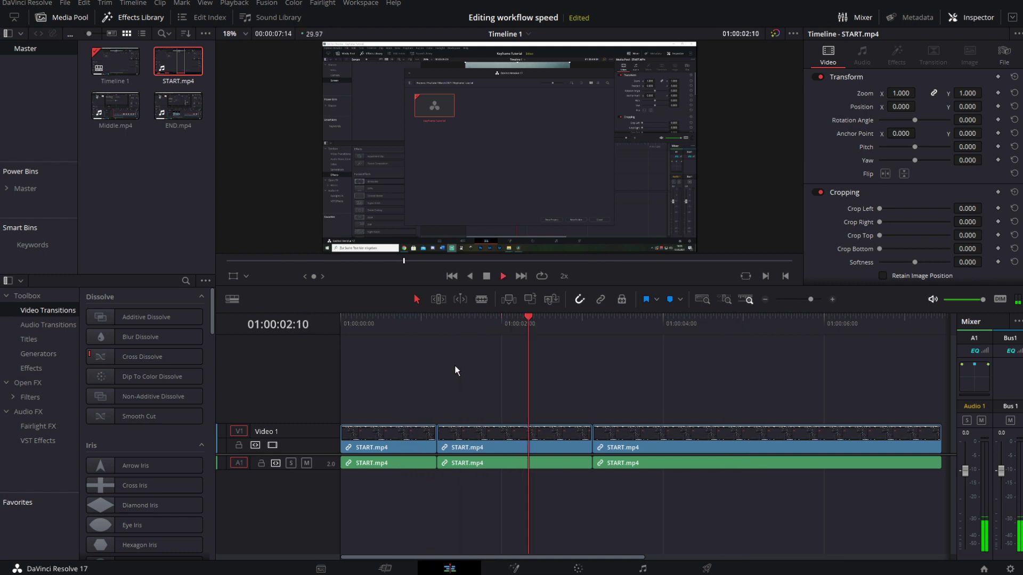
key("k")
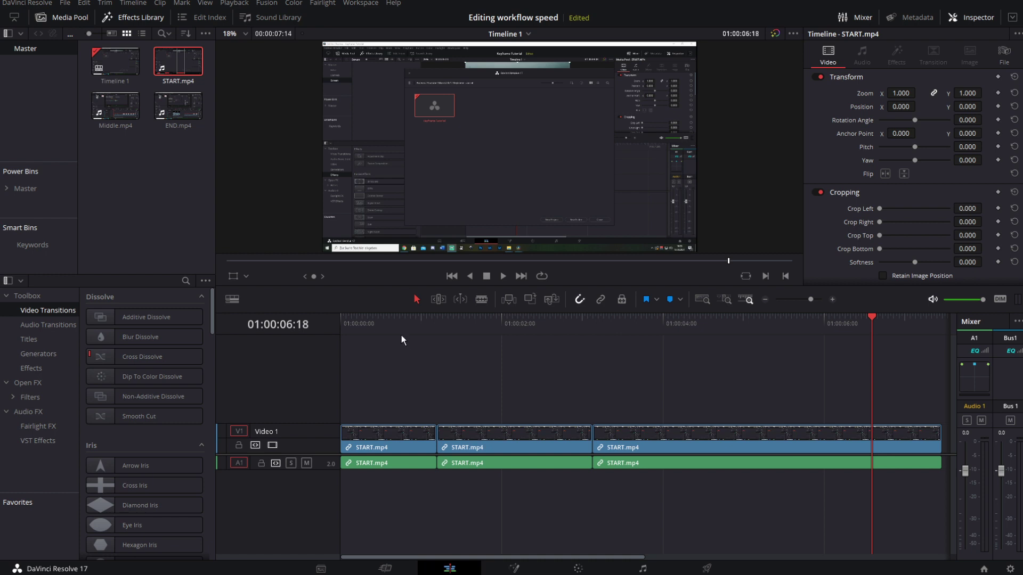
- Play the timeline from its start and split the third clip at about 01:00:04:00 and 01:00:05:20 during playback
left_click(345, 315)
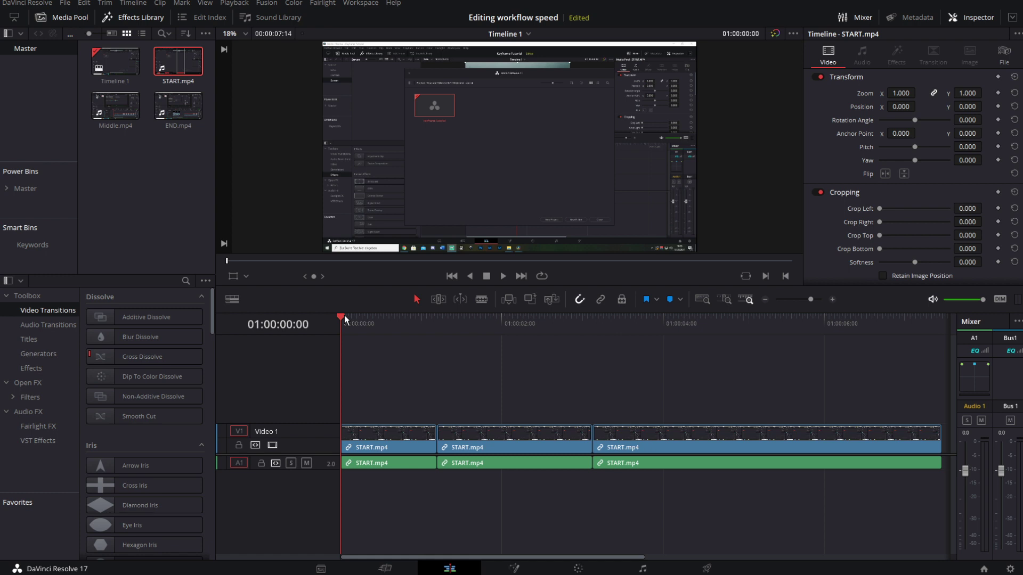
key("space")
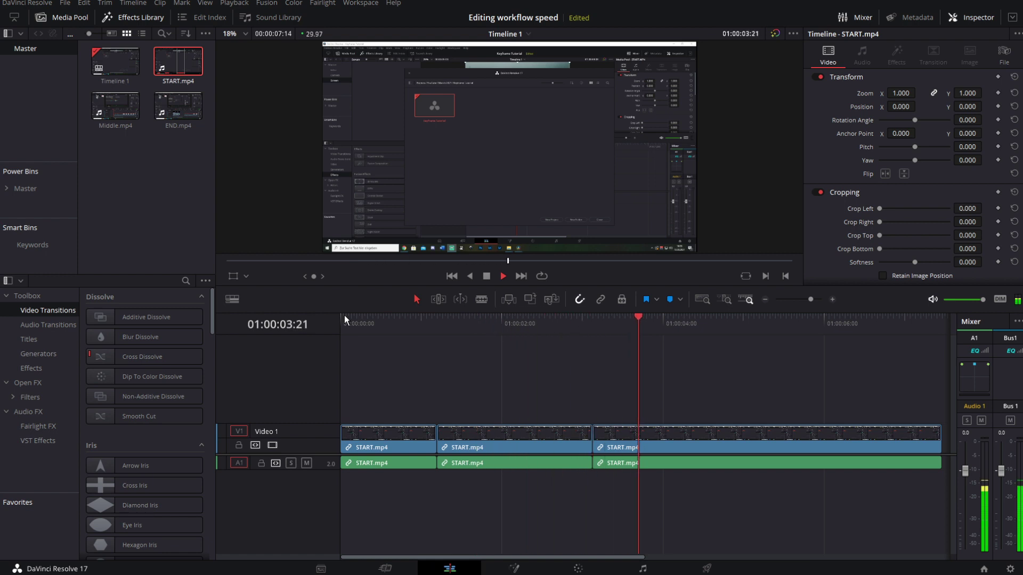
key("ctrl+b")
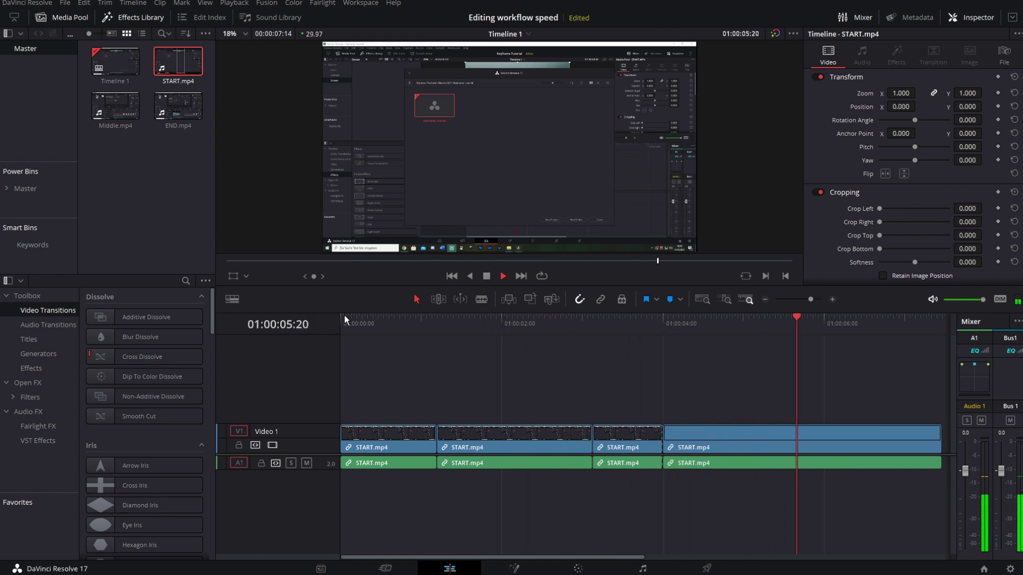
key("ctrl+b")
key("space")
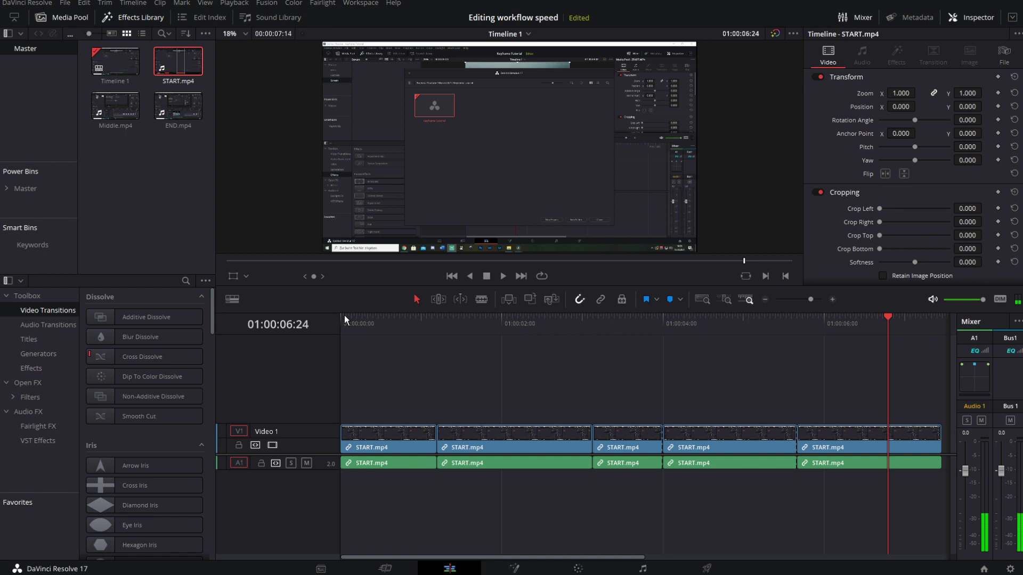
- Ripple-trim the end of the last clip to the playhead at 01:00:06:24
scroll(766, 395, "right", 3)
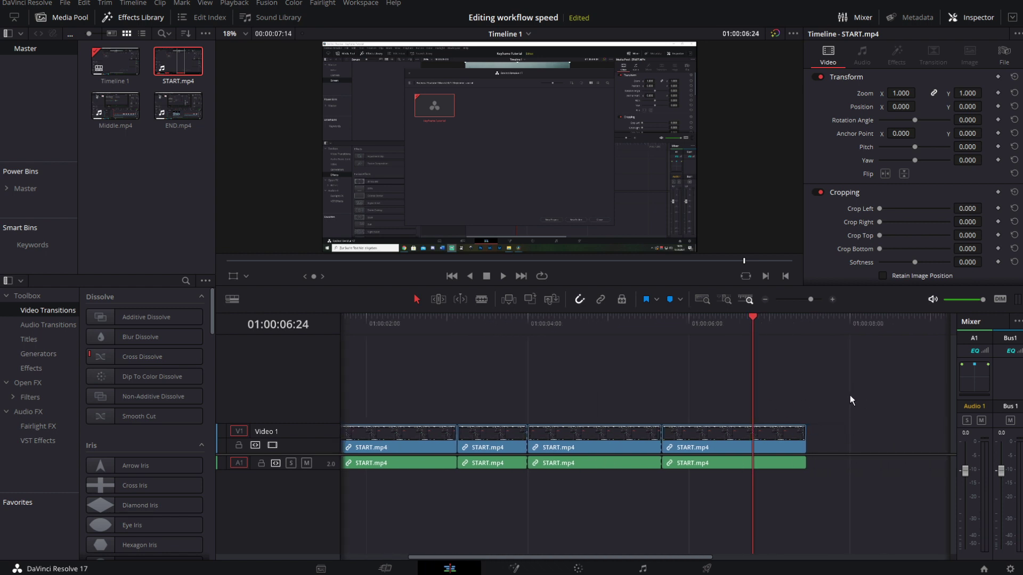
key("ctrl+shift+]")
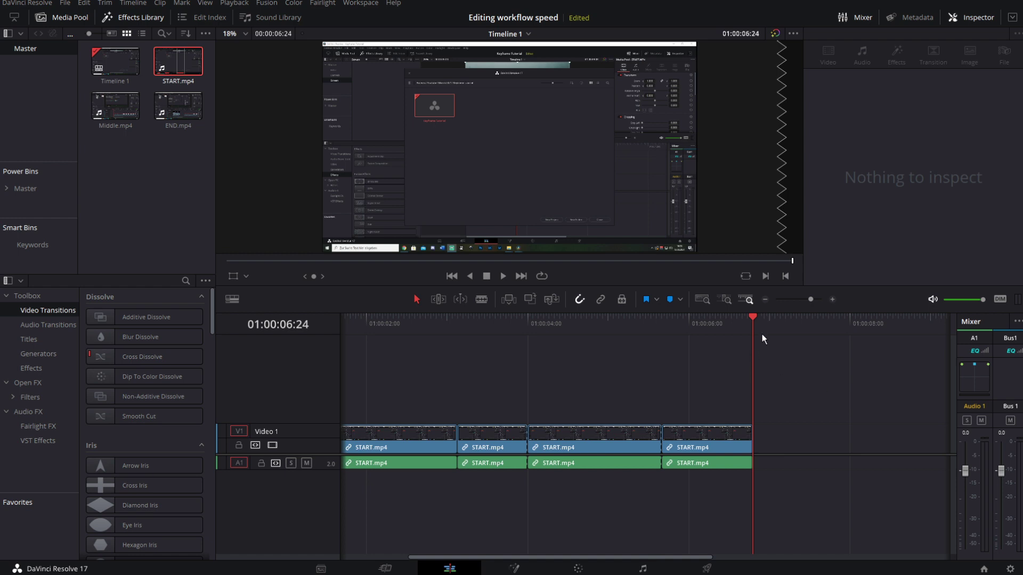
key("ctrl+z")
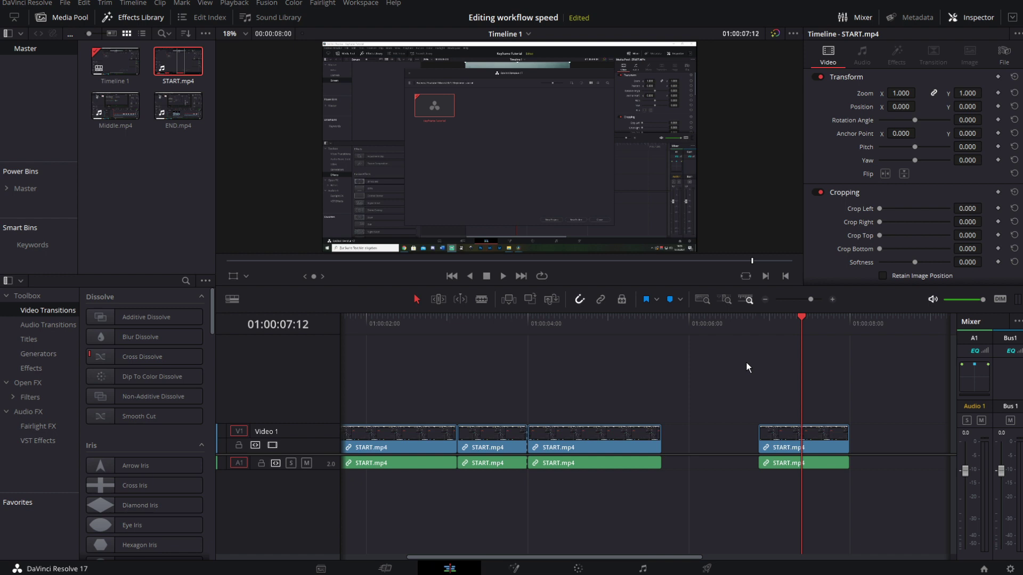
- Ripple-trim the start of the last clip to the playhead at 01:00:07:12 and close the gap before it
key("ctrl+shift+[")
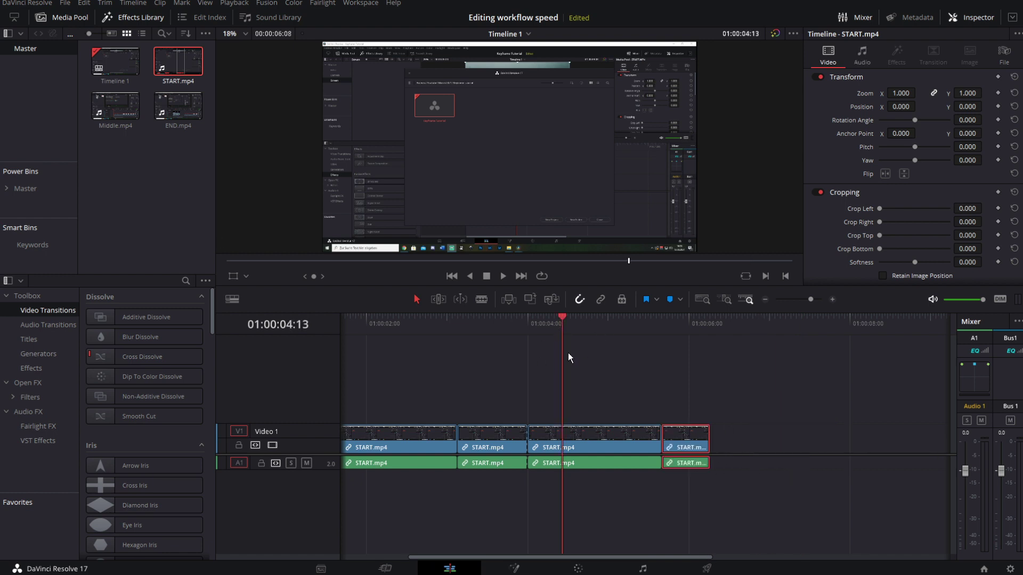
key("Left")
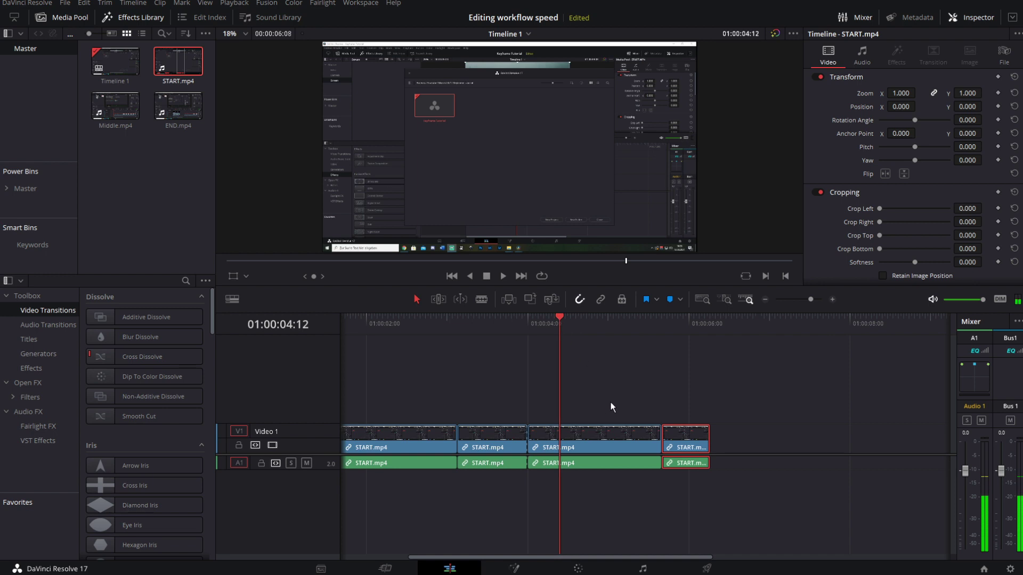
left_click(613, 463)
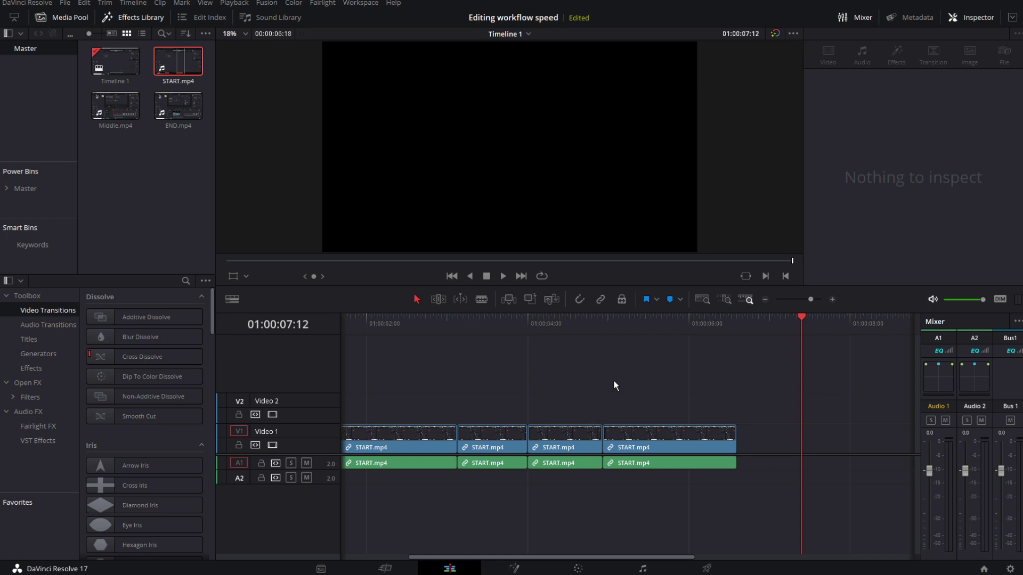
- Give the first clip and its linked audio the lime clip colour and start playback
left_click_drag(663, 444, 663, 404)
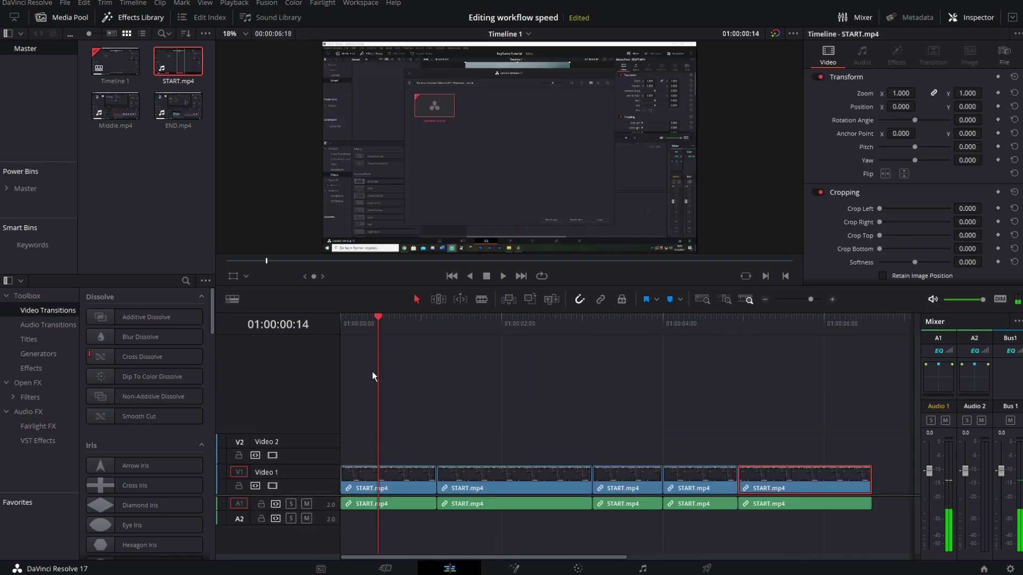
left_click_drag(399, 452, 412, 513)
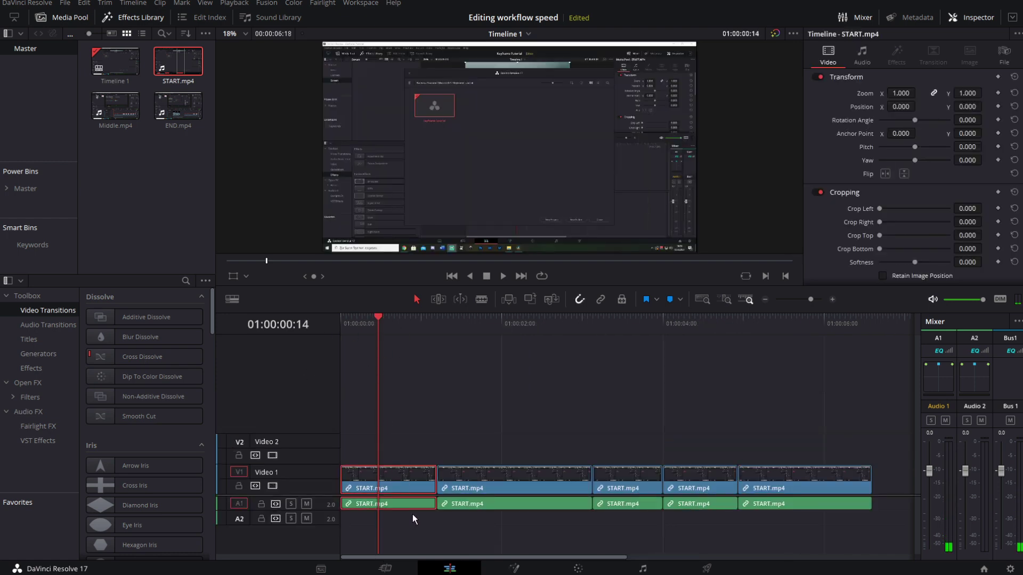
key("space")
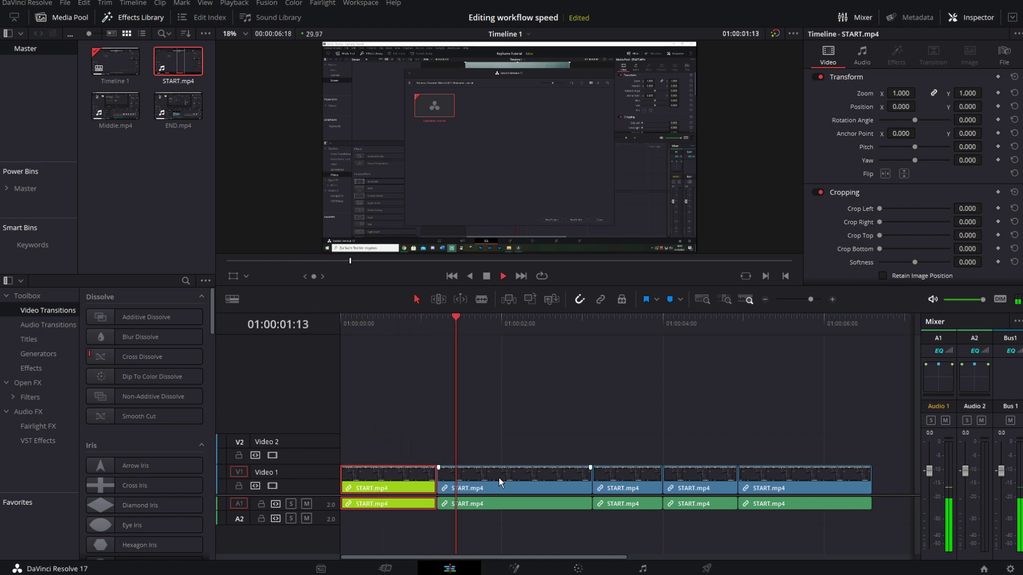
- Colour the second clip orange and select each of the three following clips in turn during playback
left_click(533, 474)
left_click(633, 478)
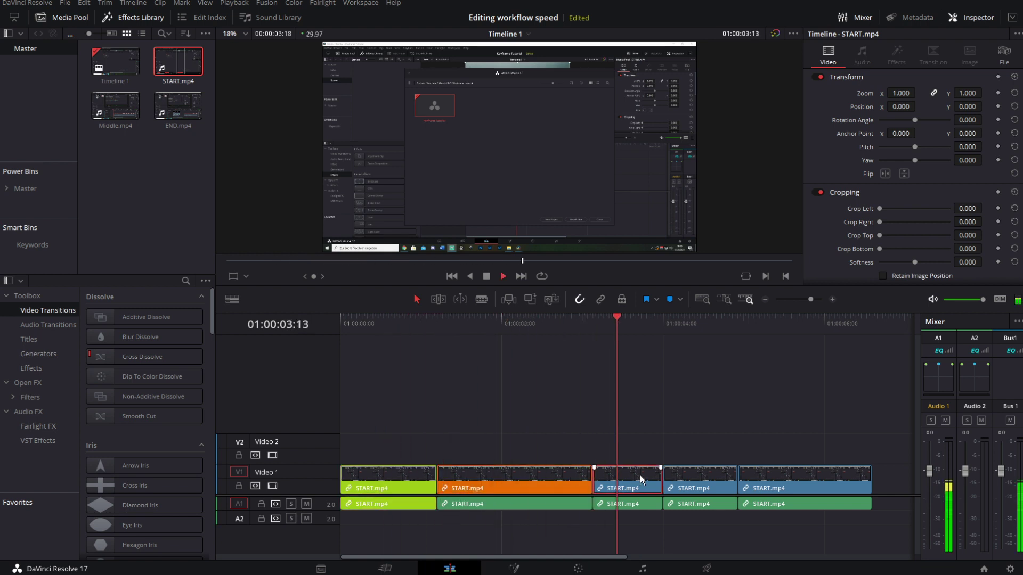
left_click(701, 477)
left_click(782, 483)
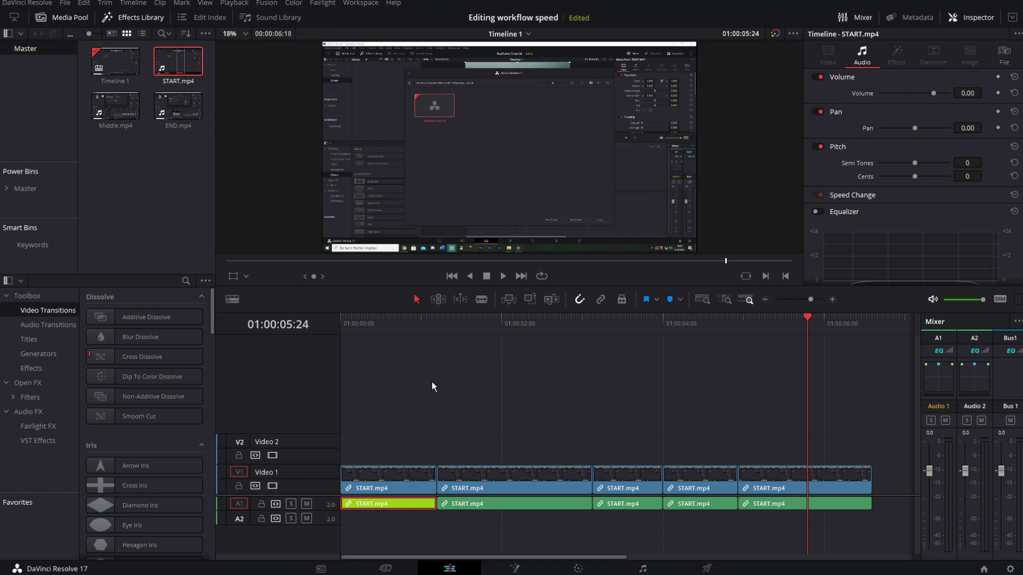
- Move the playhead to 01:00:02:03, select the clip beneath it, and shift the playhead to 01:00:02:07
left_click(401, 320)
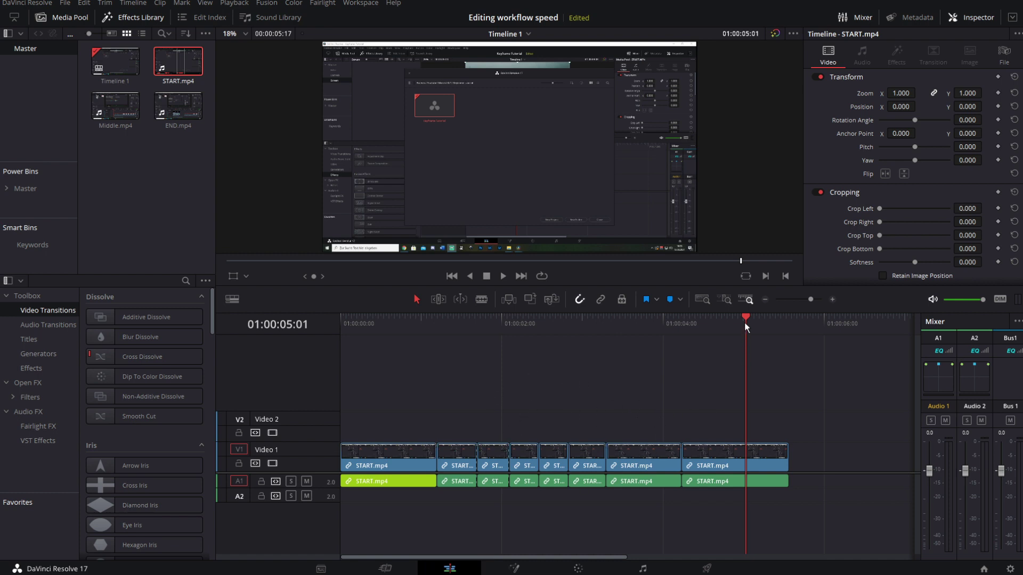
left_click_drag(744, 326, 504, 334)
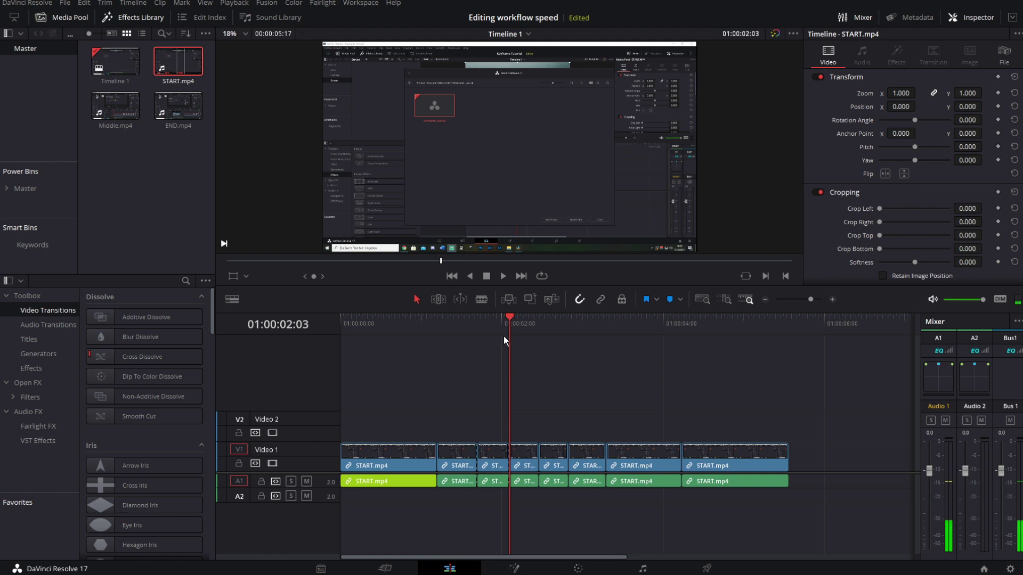
key("shift+v")
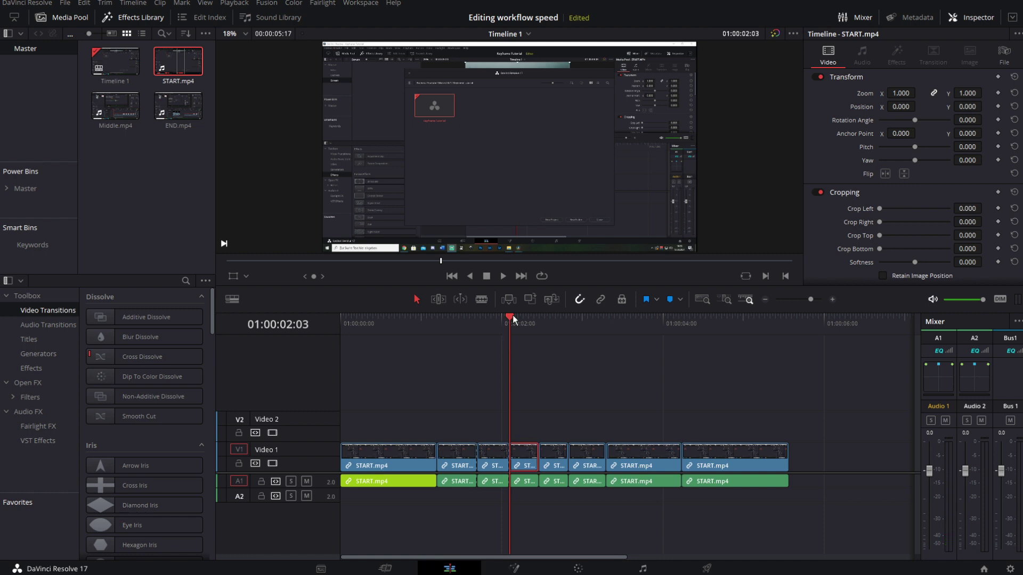
left_click_drag(512, 314, 520, 316)
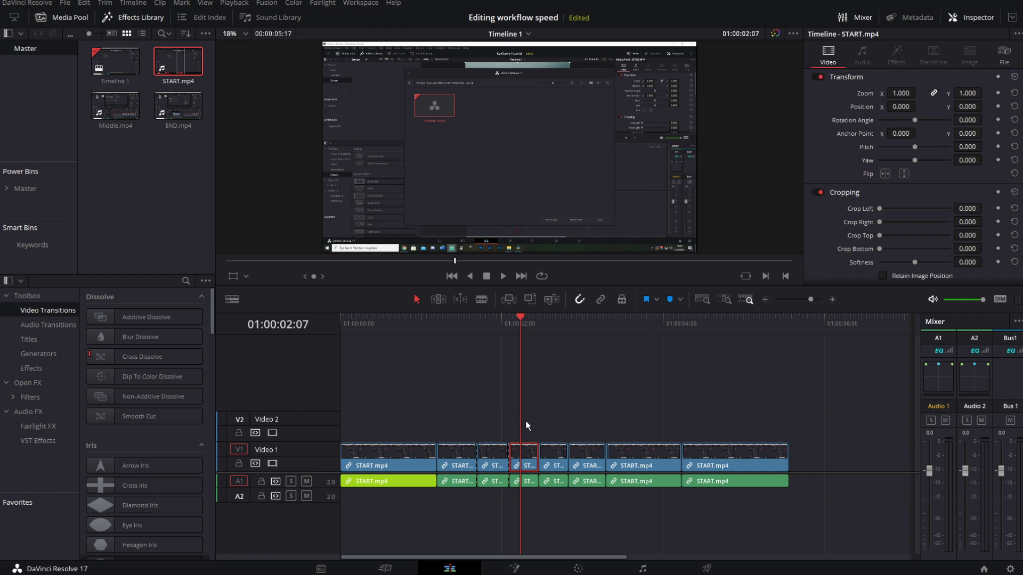
- Colour the fourth to eighth video clips purple one after another while the timeline plays
key("ctrl+1")
key("space")
left_click(555, 462)
key("ctrl+1")
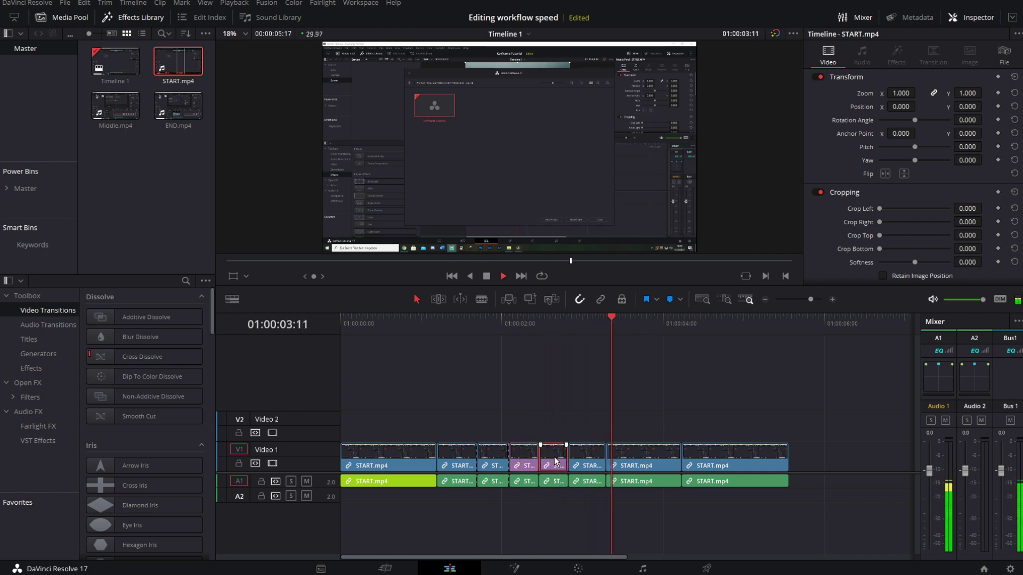
left_click(600, 456)
key("ctrl+1")
left_click(631, 457)
key("ctrl+1")
left_click(714, 457)
key("ctrl+1")
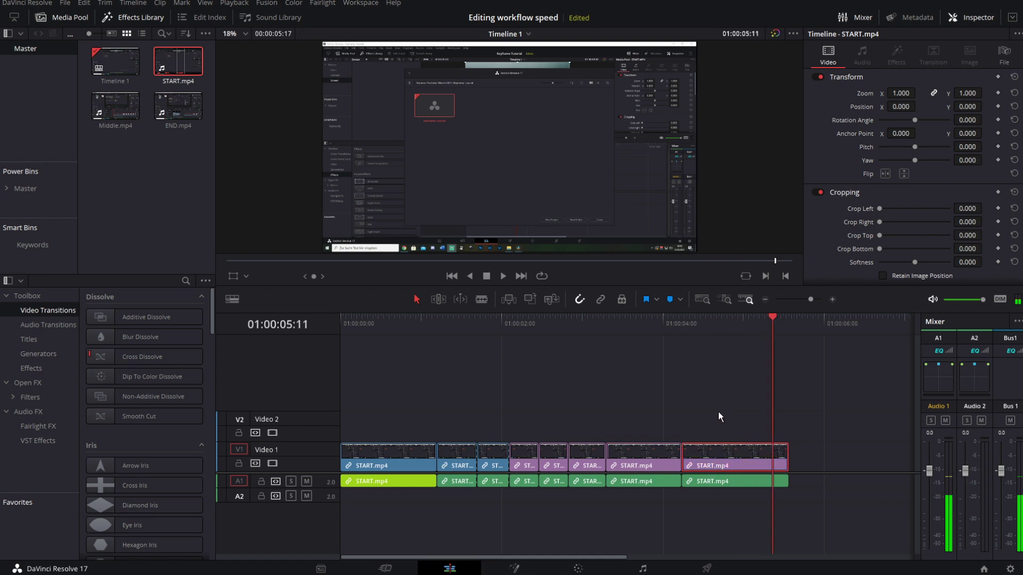
- Move the playhead to 01:00:03:18 and select the seventh clip beneath it
scroll(718, 415, "down", 5)
left_click_drag(367, 322, 355, 321)
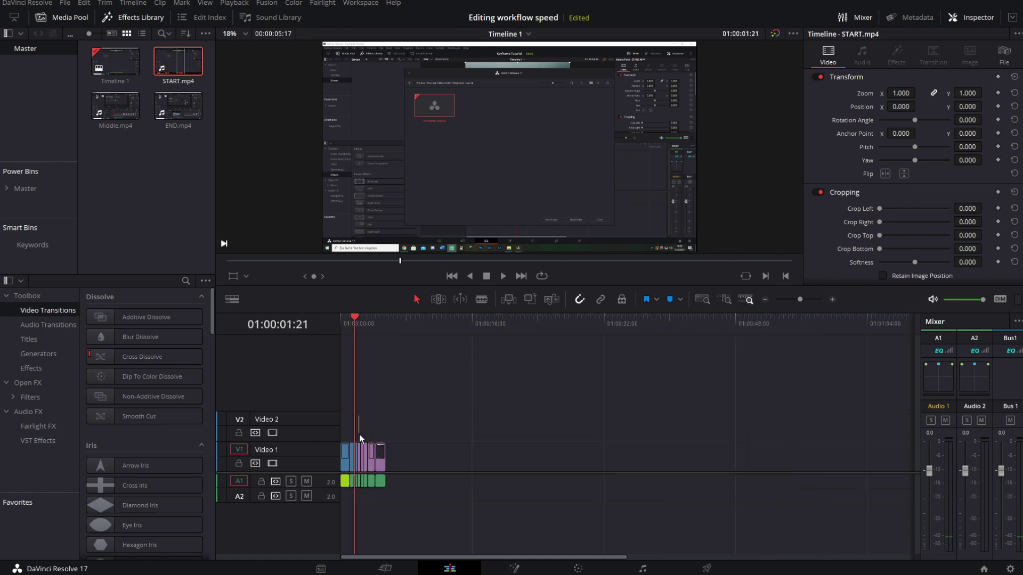
left_click_drag(366, 454, 390, 459)
left_click(406, 454)
scroll(397, 421, "up", 5)
key("ctrl+equal")
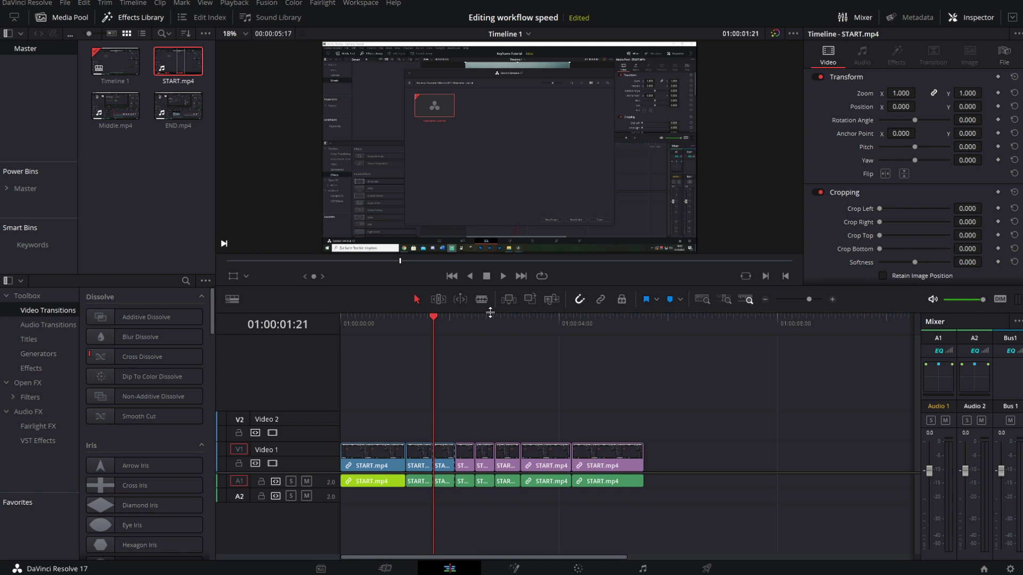
left_click_drag(494, 317, 604, 329)
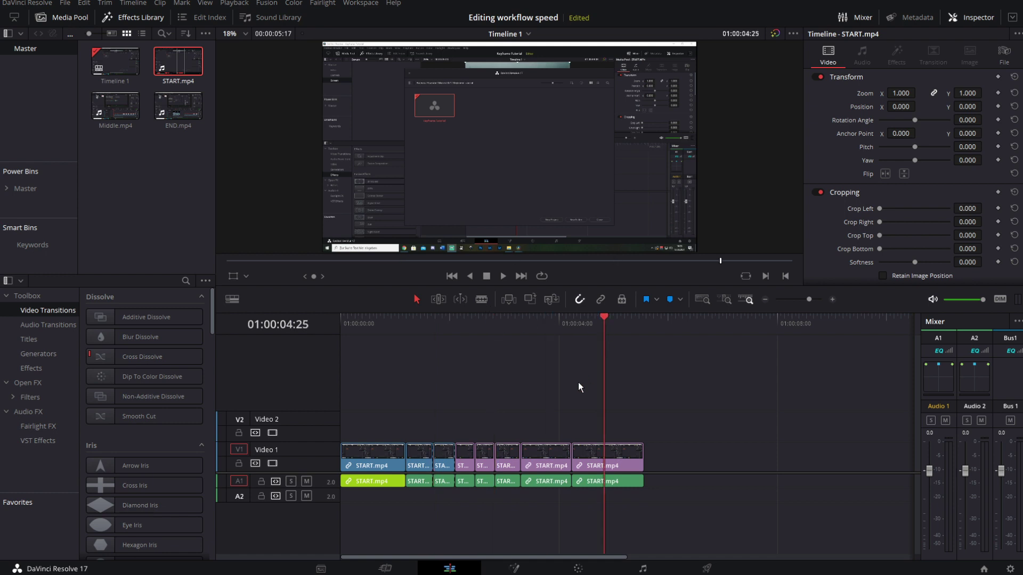
left_click(537, 320)
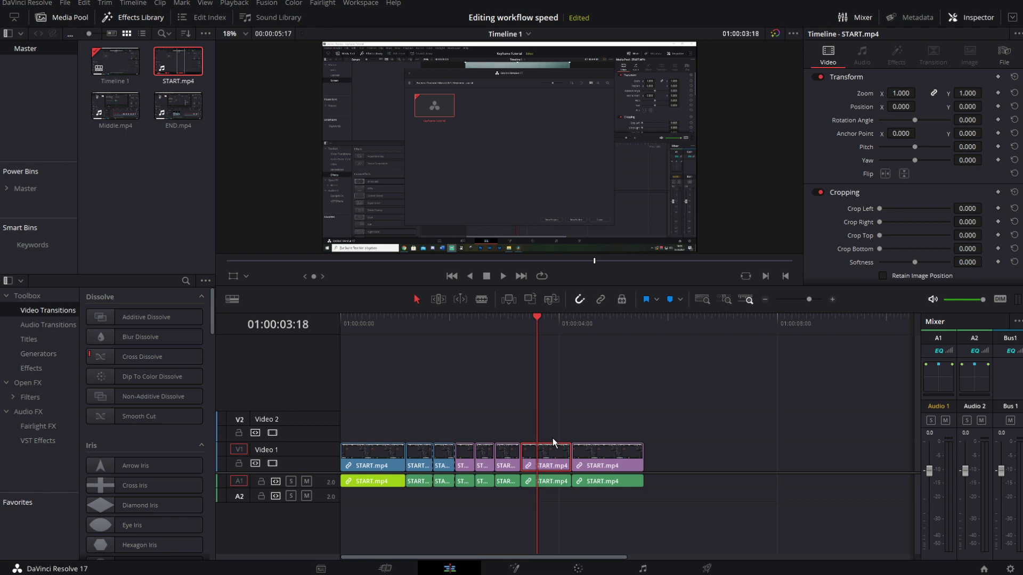
- Show the retime controls and retime curve on the seventh clip, toggling them off and on once
key("ctrl+r")
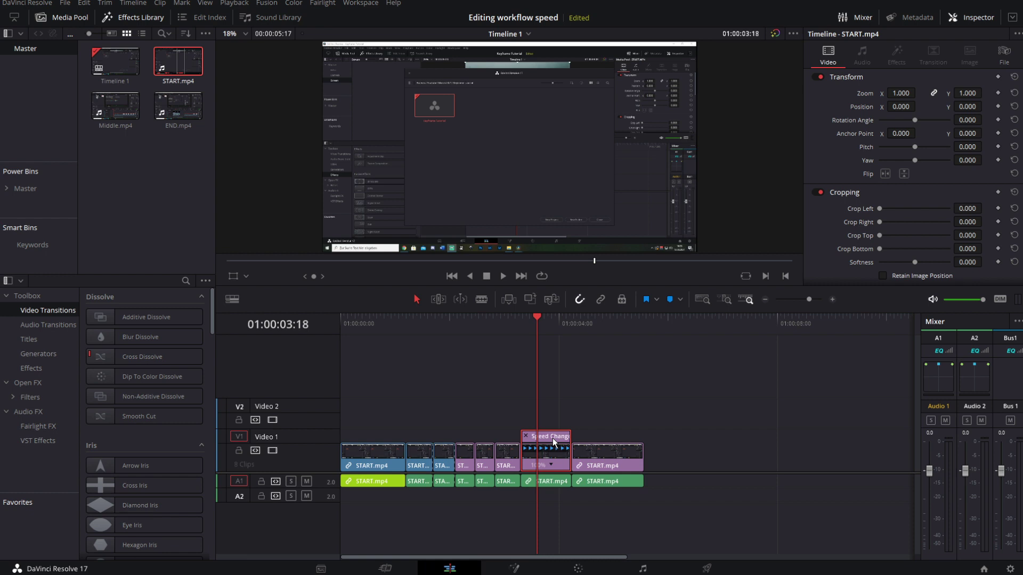
key("ctrl+shift+r")
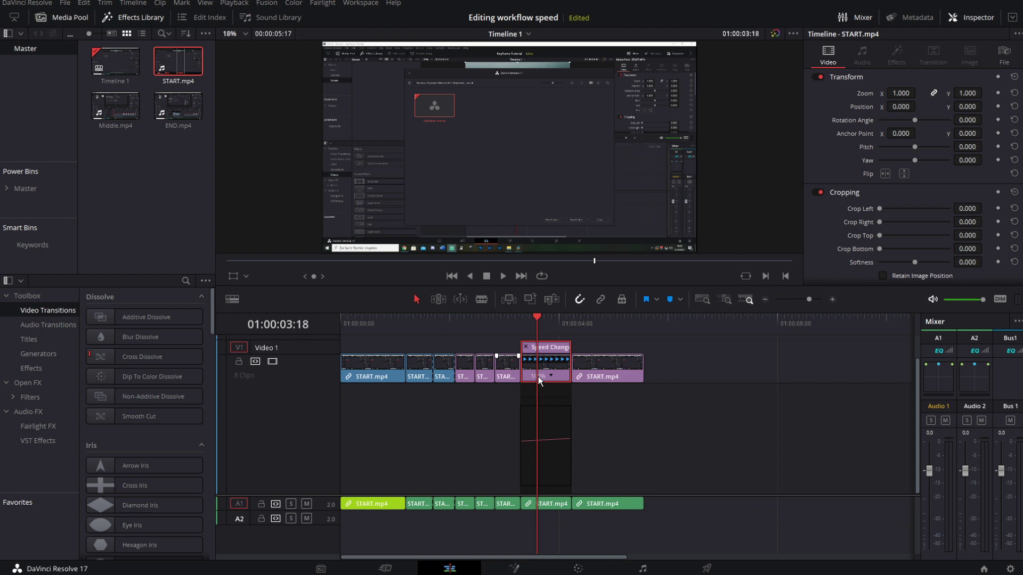
key("ctrl+r")
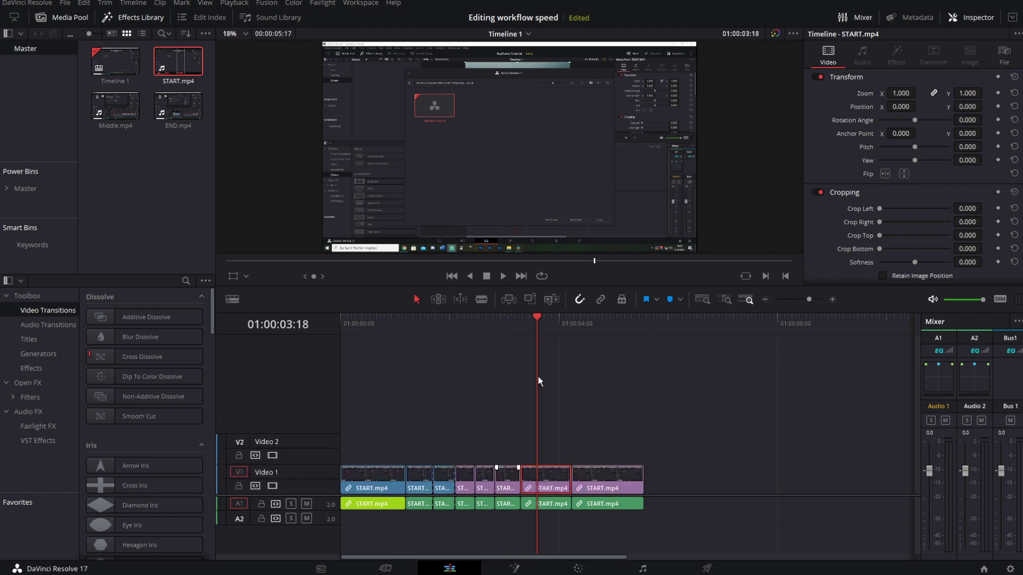
key("ctrl+r")
key("ctrl+shift+r")
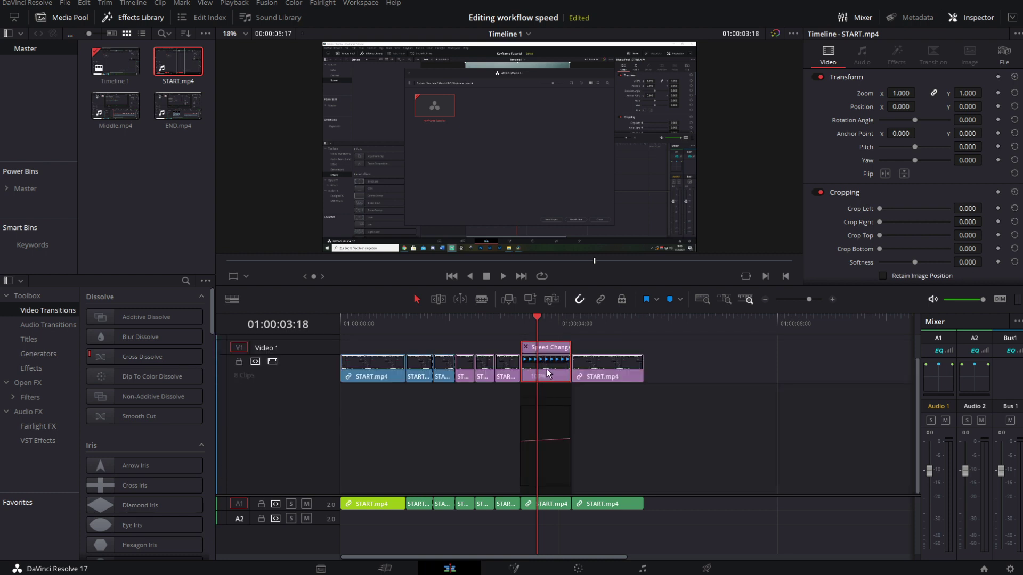
- Hide the retime curve and the retime controls of the seventh clip
right_click(546, 368)
left_click(577, 232)
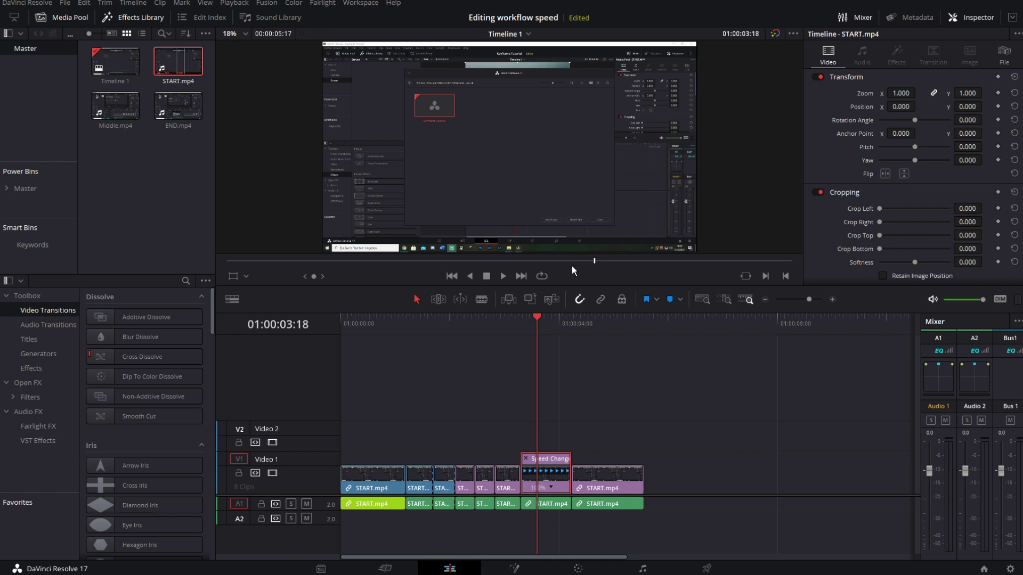
right_click(545, 475)
left_click(582, 327)
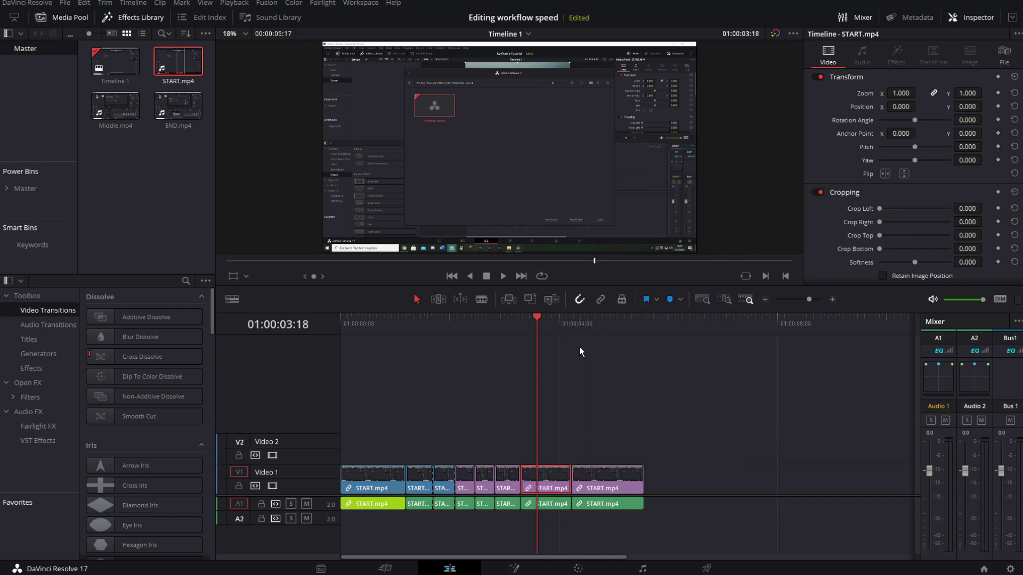
- Bring up the seventh clip's retime controls and curve and speed the clip up by shortening its Speed Change bar
key("ctrl+shift+r")
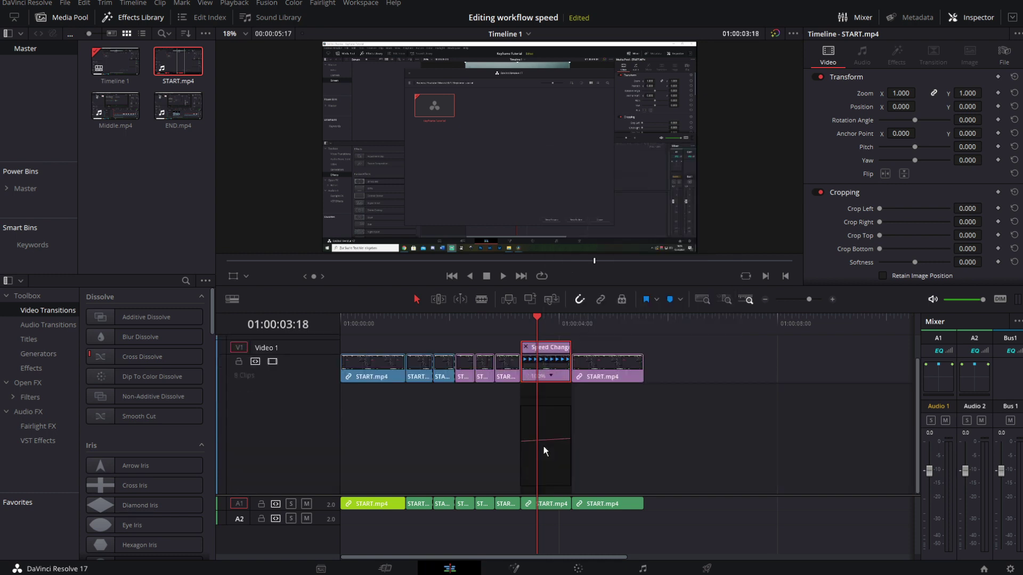
left_click(550, 375)
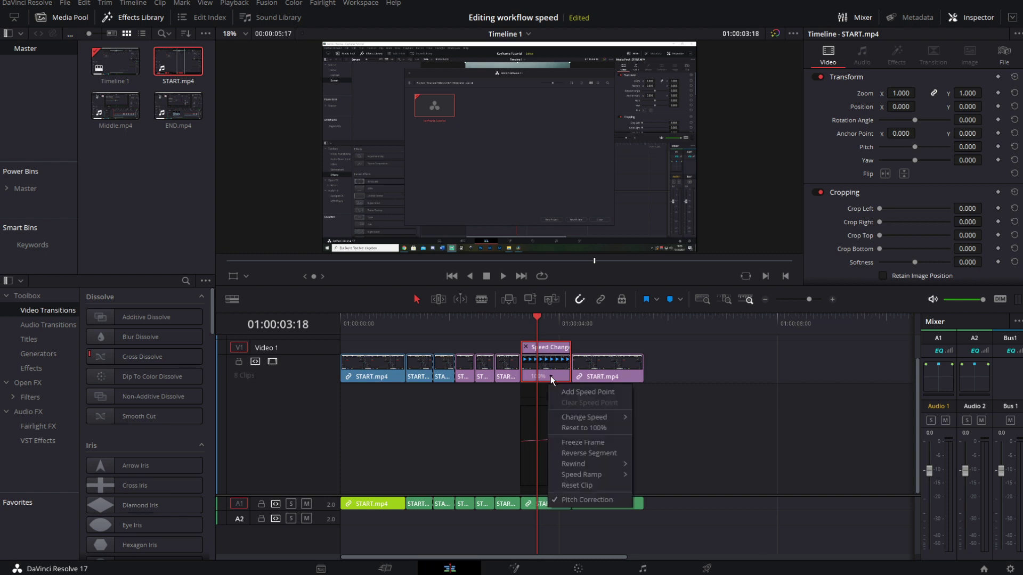
left_click(548, 378)
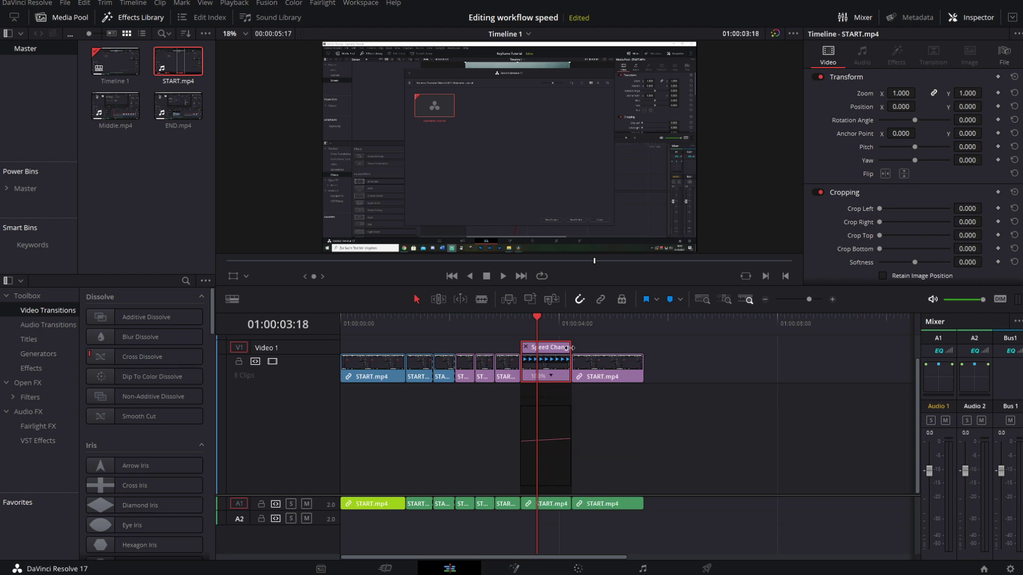
left_click_drag(570, 349, 580, 368)
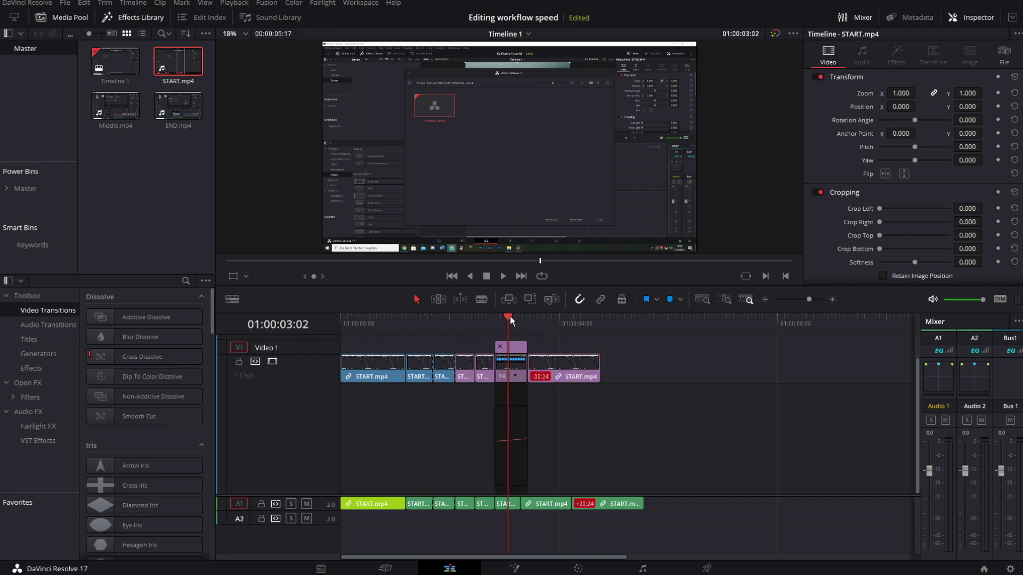
- Move the playhead to 01:00:02:14, hide the sped-up clip's retime controls and curve, and deselect it
left_click_drag(509, 317, 473, 322)
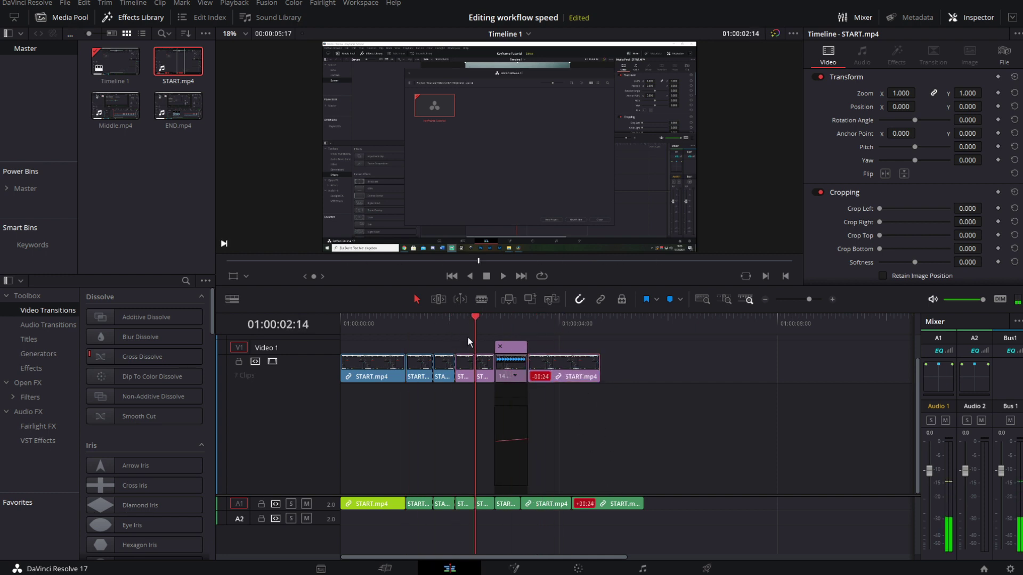
left_click(508, 365)
key("ctrl+r")
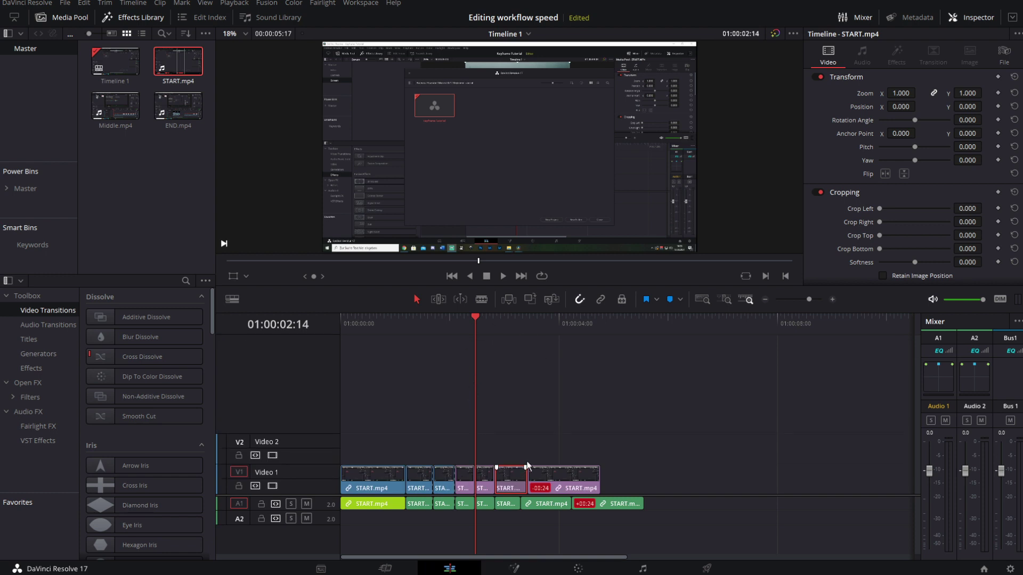
left_click(539, 430)
- View the Project Manager and cycle through the Media, Cut, Edit, Fusion, Color, Fairlight and Deliver pages, ending on the Edit page
key("shift+1")
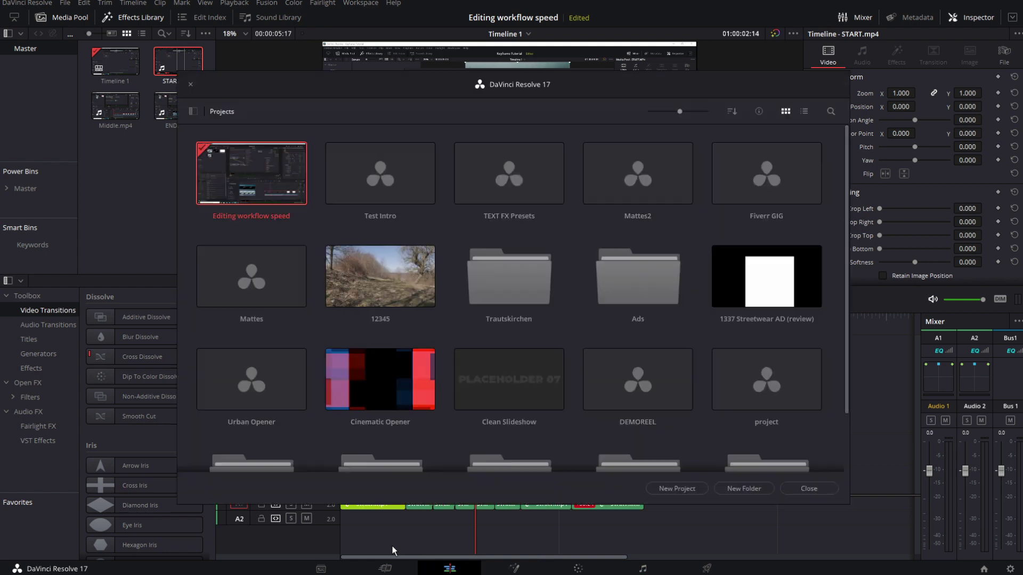
left_click(191, 83)
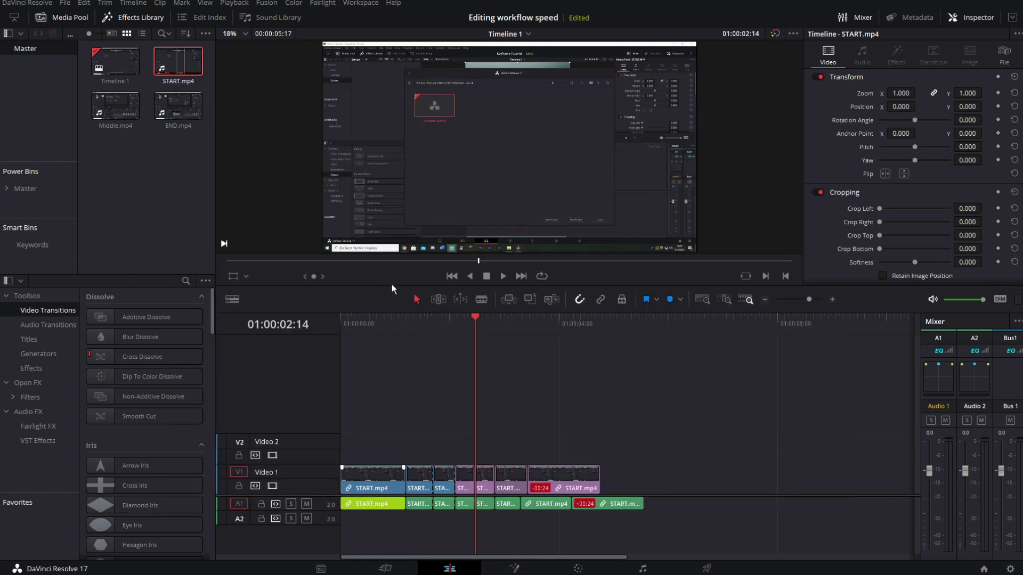
key("shift+2")
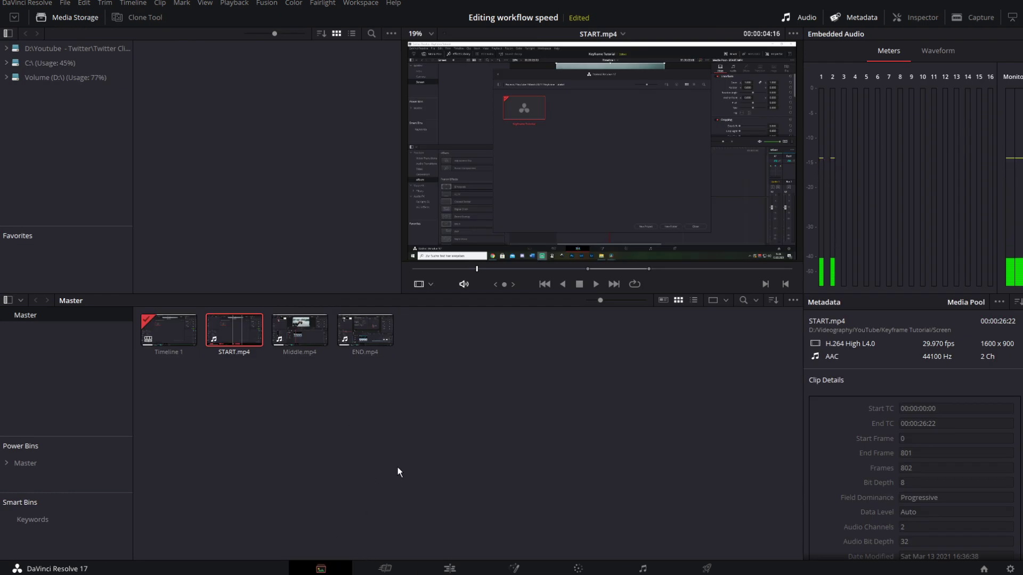
key("shift+3")
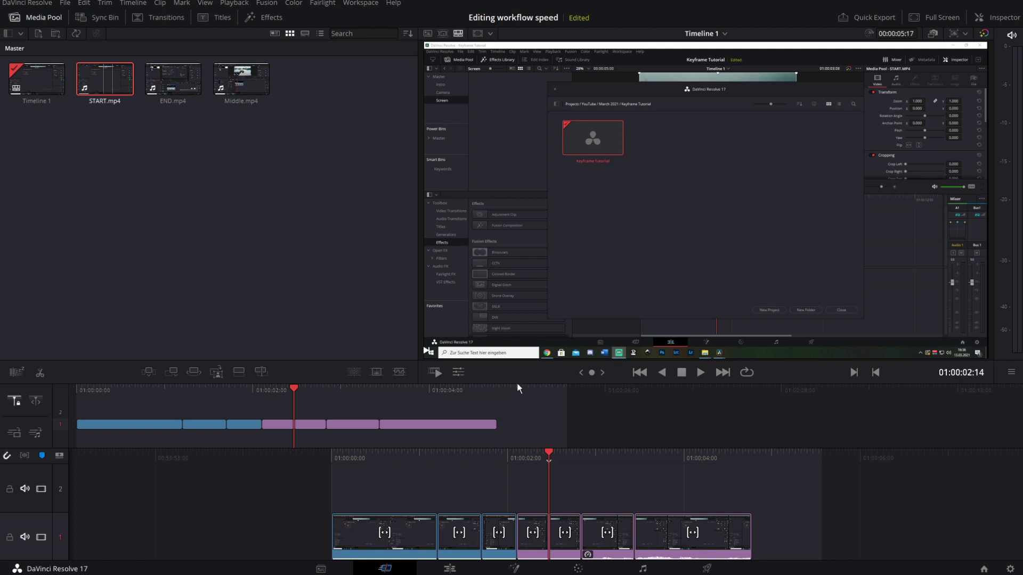
key("shift+4")
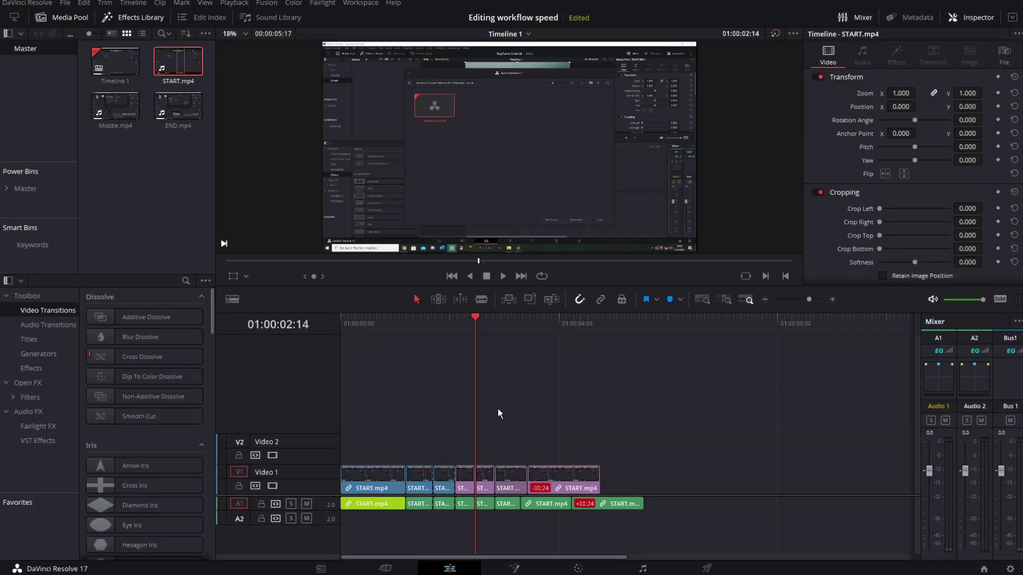
key("shift+5")
key("shift+6")
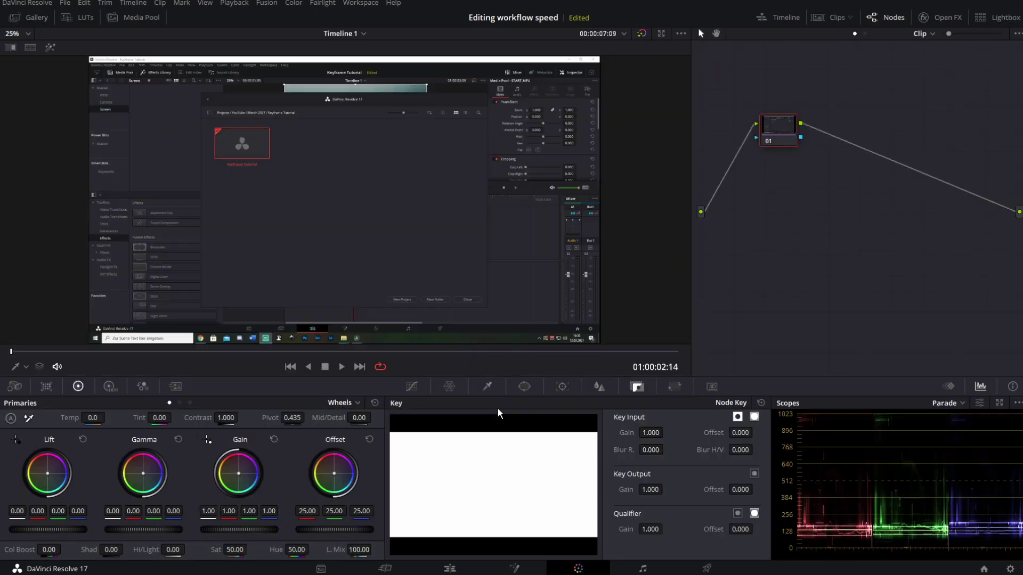
key("shift+7")
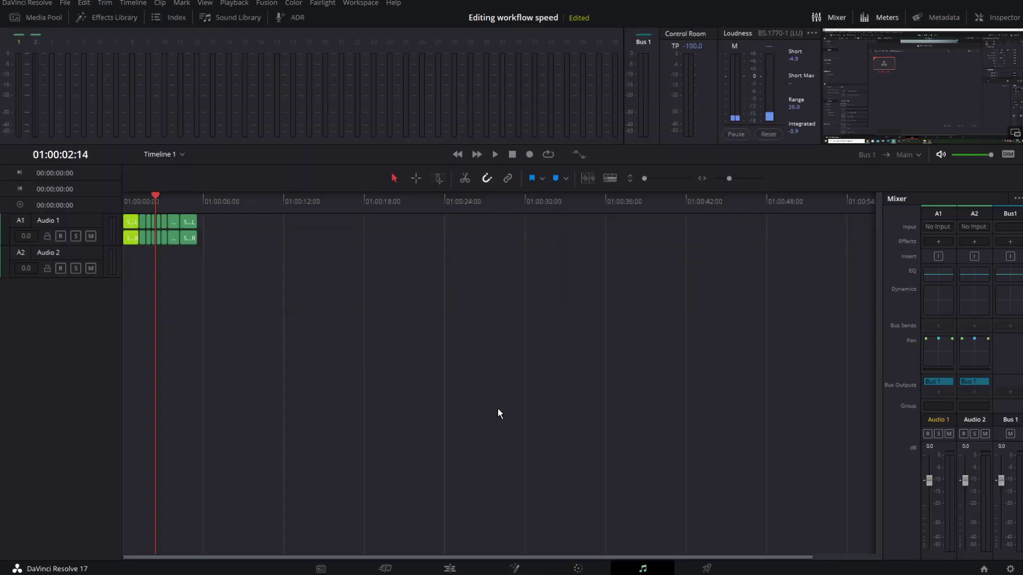
key("shift+8")
key("shift+4")
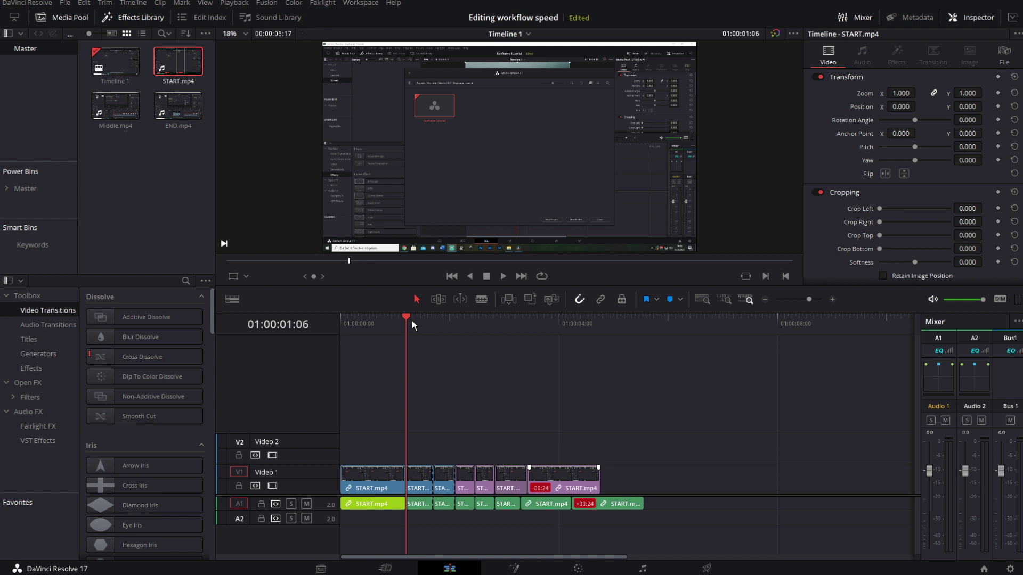
- Switch between the Color, Edit, Media and Cut pages, ending on the Edit page
key("shift+6")
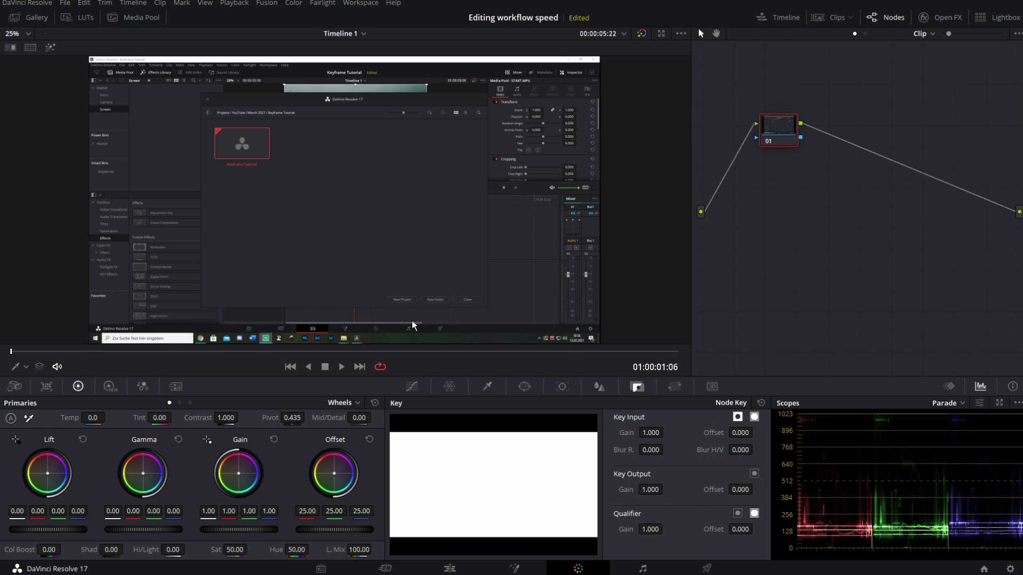
key("shift+4")
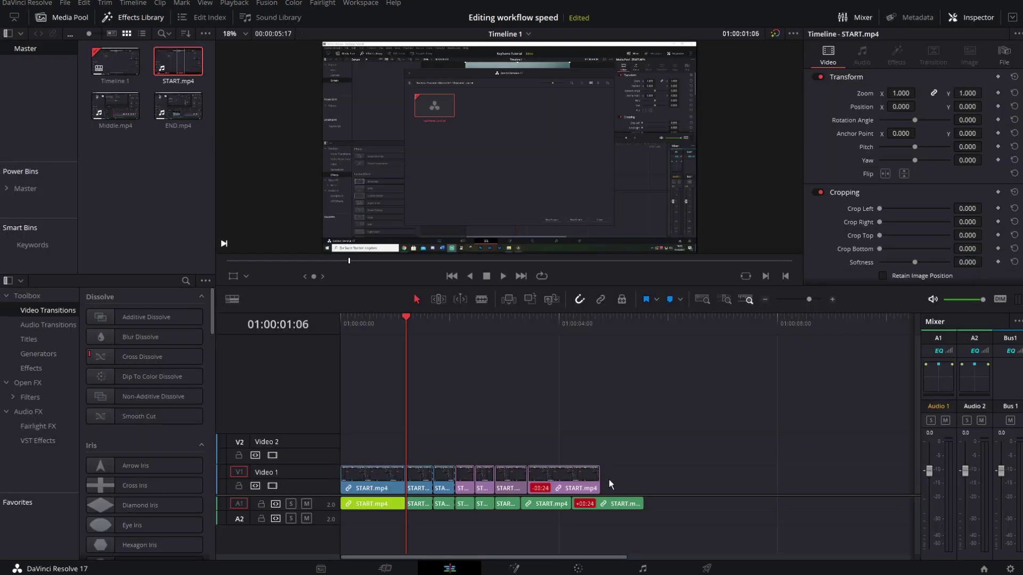
key("shift+2")
key("shift+3")
key("shift+6")
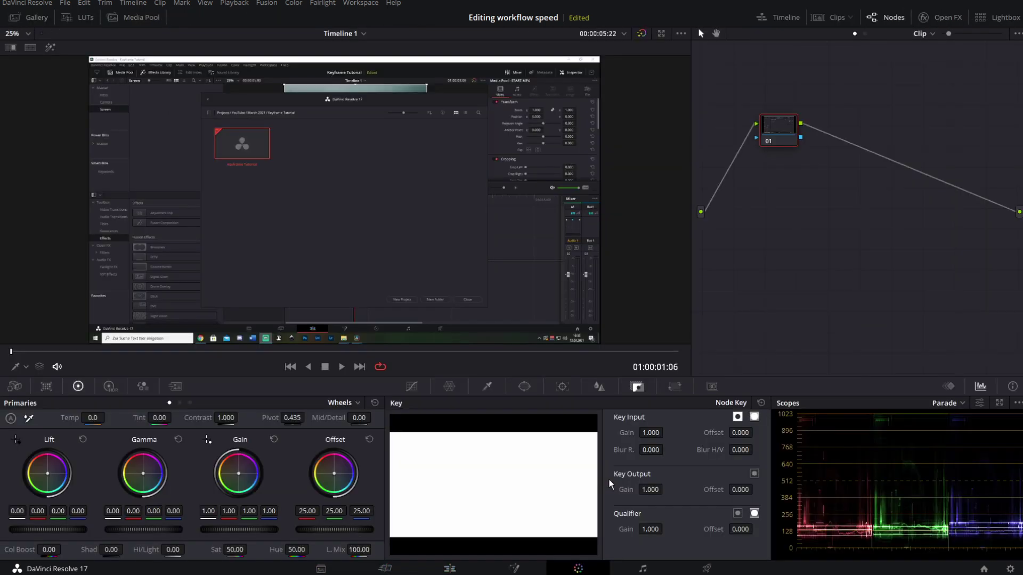
key("shift+4")
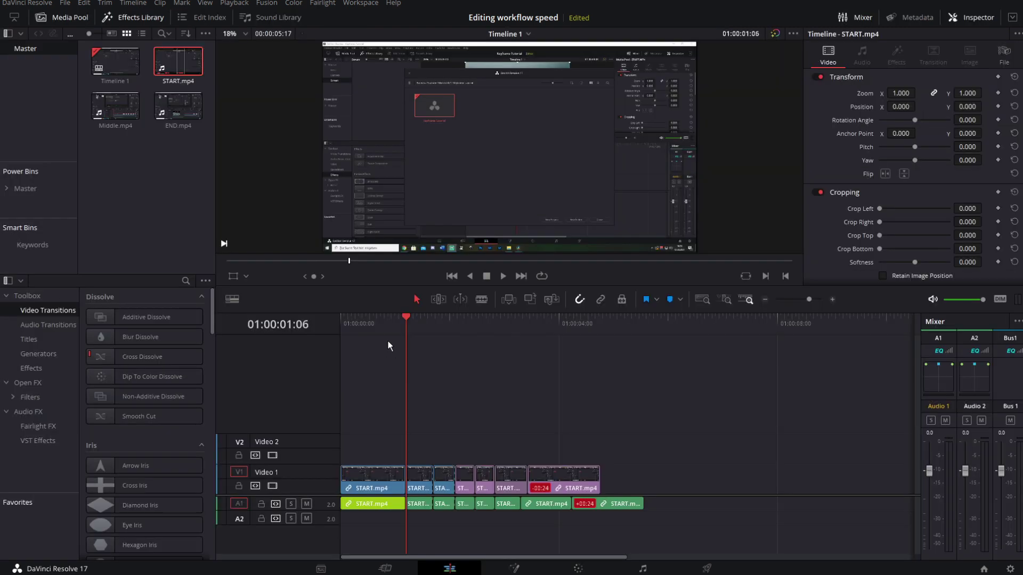
- Move the playhead to 01:00:00:19, view that frame on the Color page and return to the Edit page
left_click(375, 318)
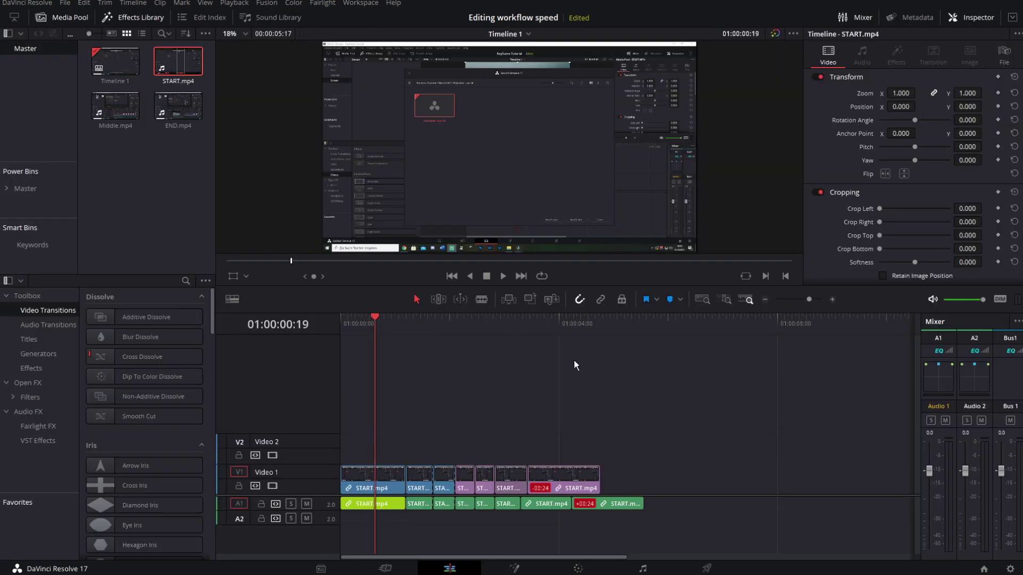
key("shift+6")
key("shift+4")
- Select all the clips on the timeline and clear the selection
left_click_drag(382, 416, 668, 514)
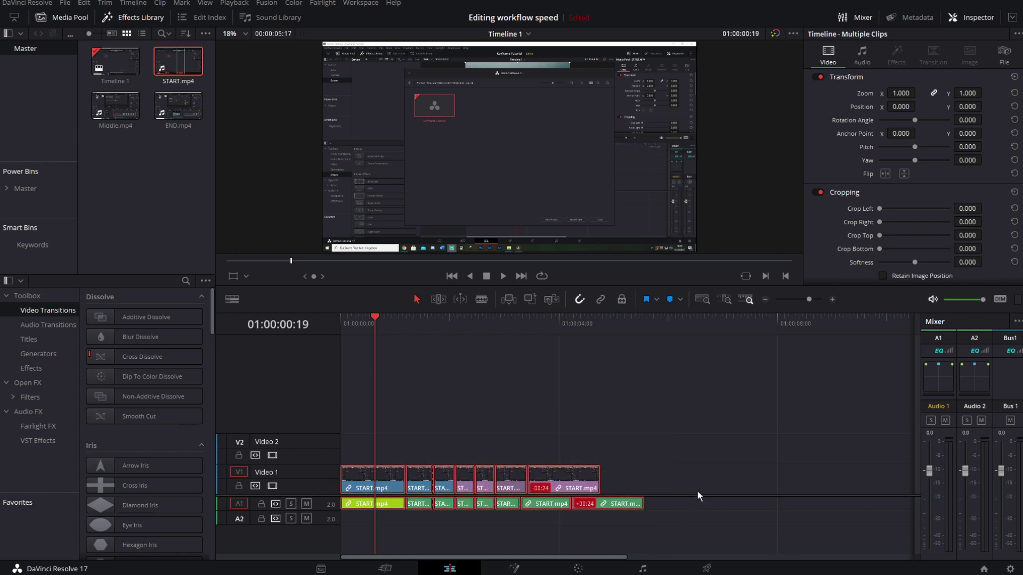
left_click(698, 491)
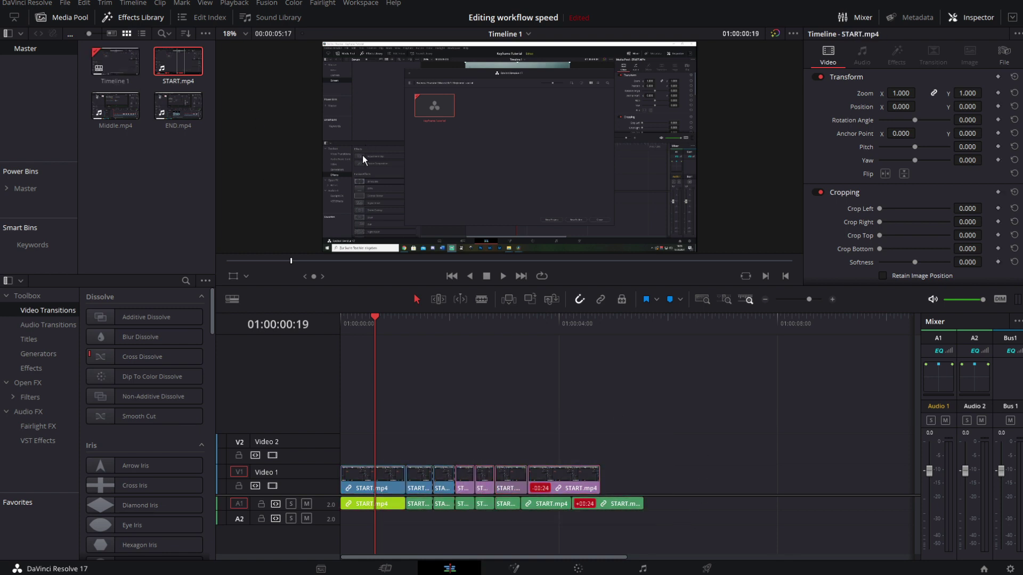
- Open Keyboard Customization and look up the commands assigned to the Q, W and E keys
left_click(29, 4)
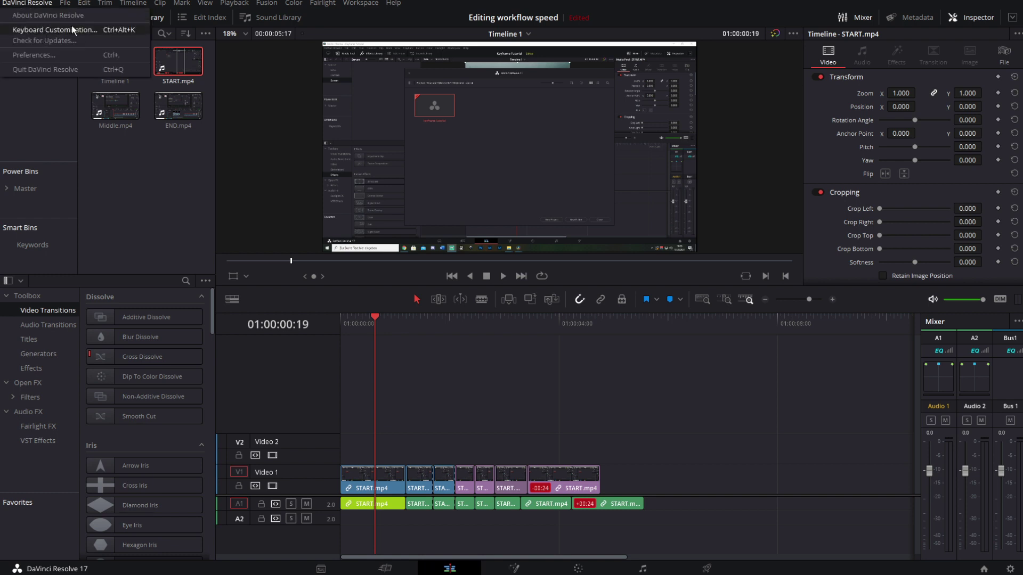
left_click(104, 31)
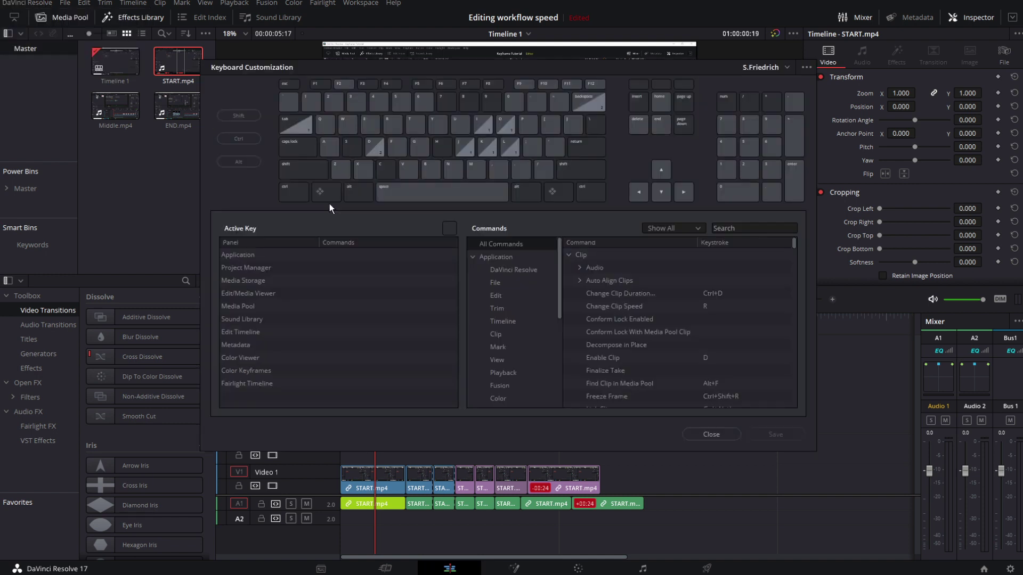
left_click(321, 122)
left_click(349, 125)
left_click(372, 126)
- Look up the commands assigned to the number keys 1 to 5 and 0
key("1")
left_click(334, 100)
left_click(354, 99)
left_click(376, 100)
left_click(399, 102)
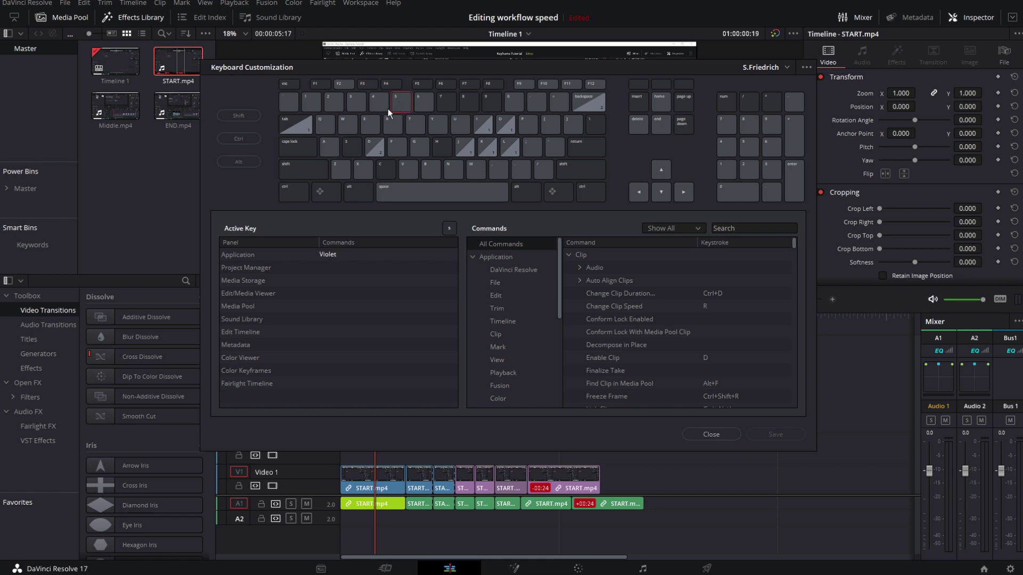
left_click(511, 103)
- Look up the commands assigned to the J, K and L keys
left_click(464, 147)
left_click(486, 148)
left_click(507, 152)
- Look up the commands assigned to R combined with Shift, combined with Ctrl, and without a modifier
left_click(296, 169)
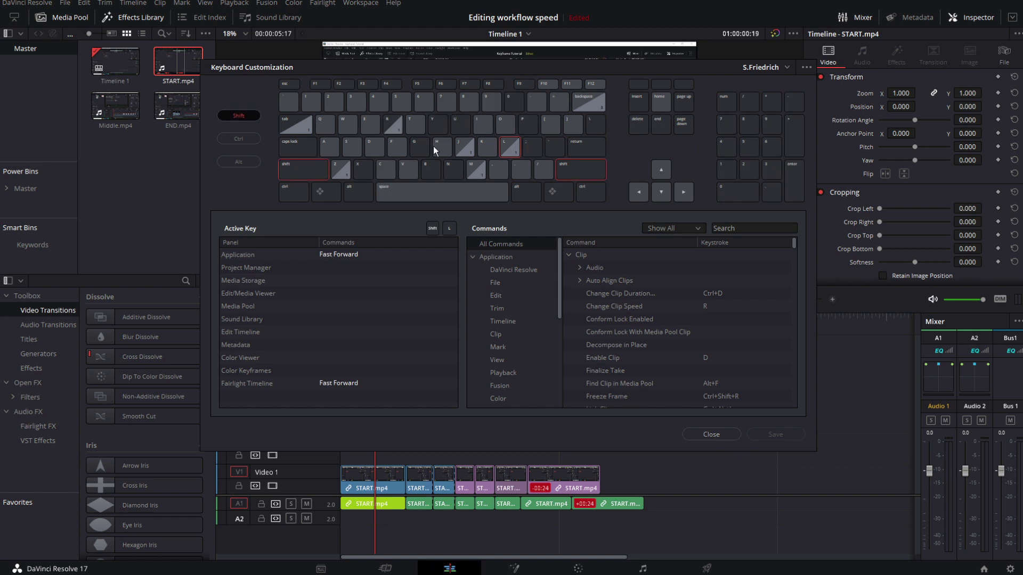
left_click(392, 125)
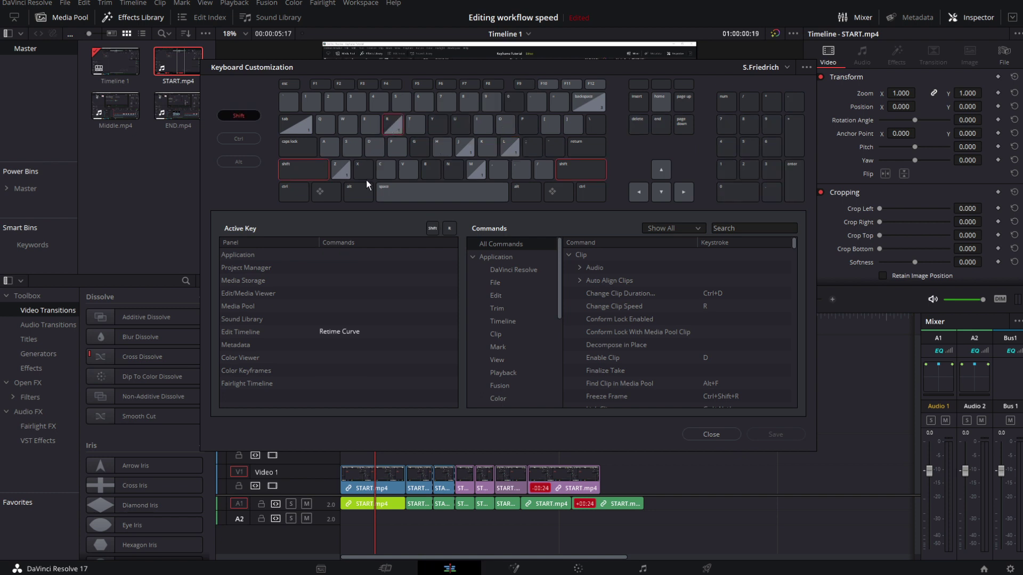
left_click(291, 169)
left_click(293, 192)
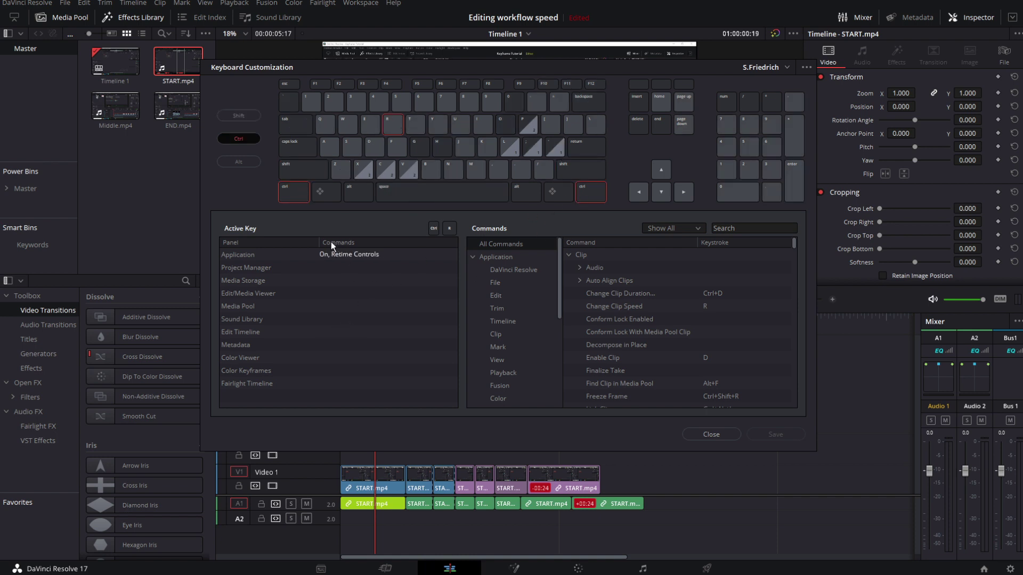
left_click(297, 194)
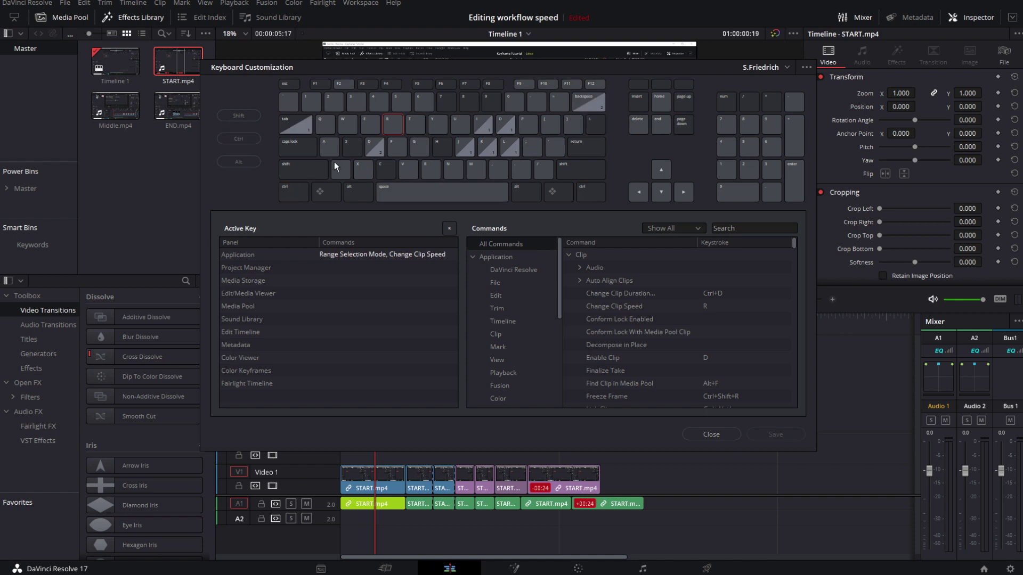
- Look up the commands assigned to the M, N, A, I, O and U keys
left_click(475, 172)
left_click(455, 170)
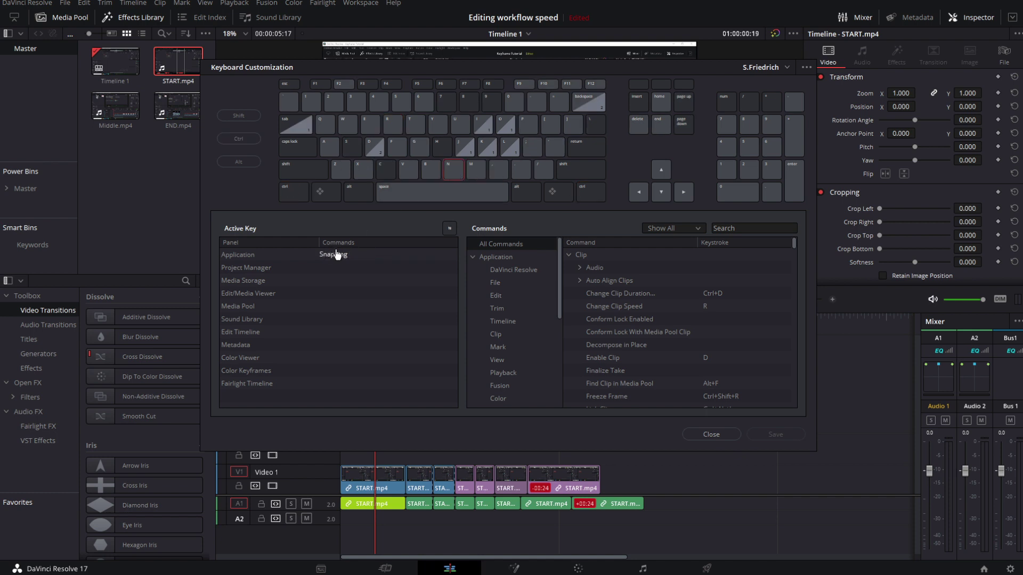
key("a")
left_click(478, 124)
left_click(498, 133)
left_click(458, 124)
- Search the shortcut commands for "append"
left_click(744, 228)
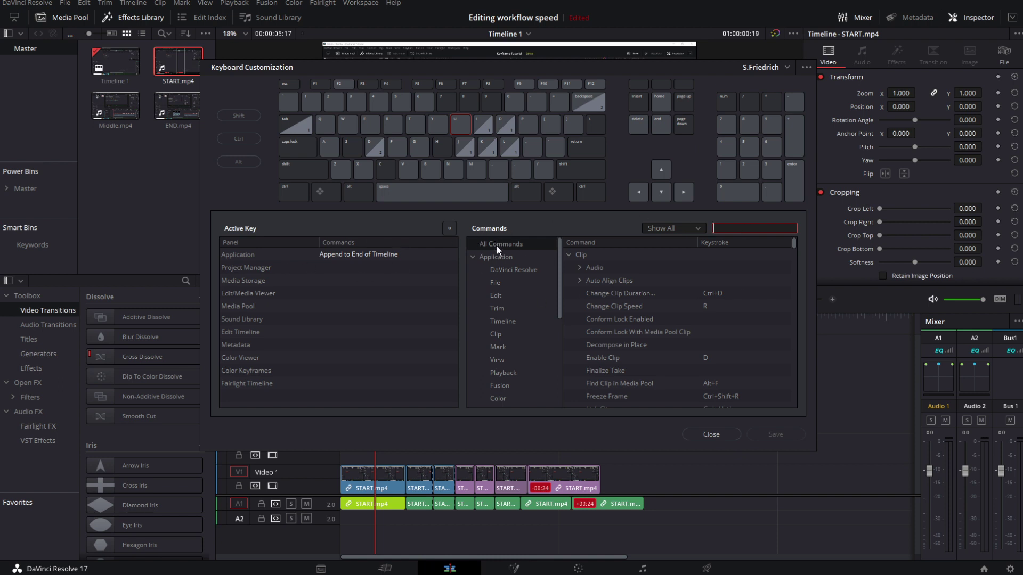
type("apend")
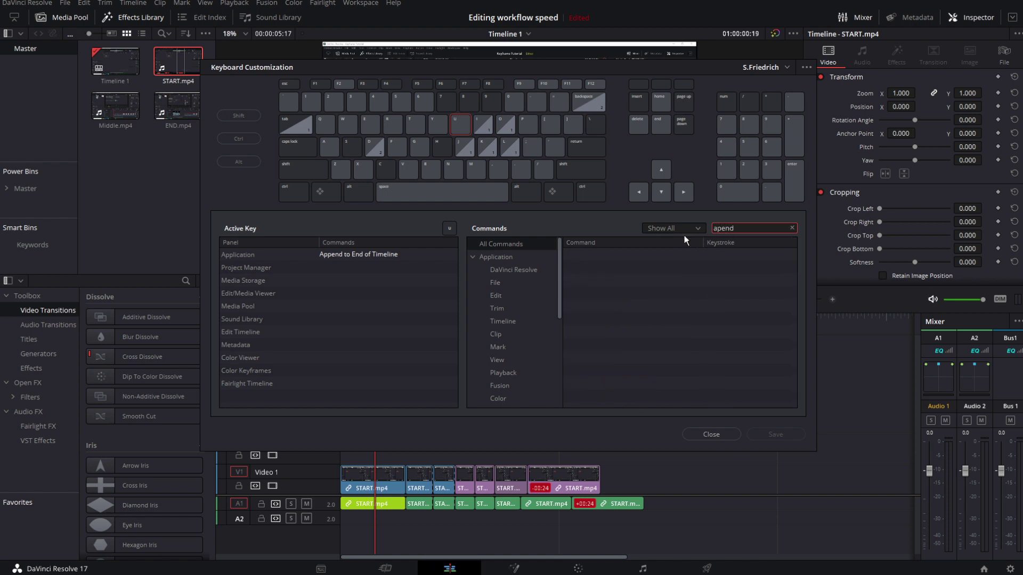
key("BackSpace")
key("BackSpace")
key("BackSpace")
type("pend")
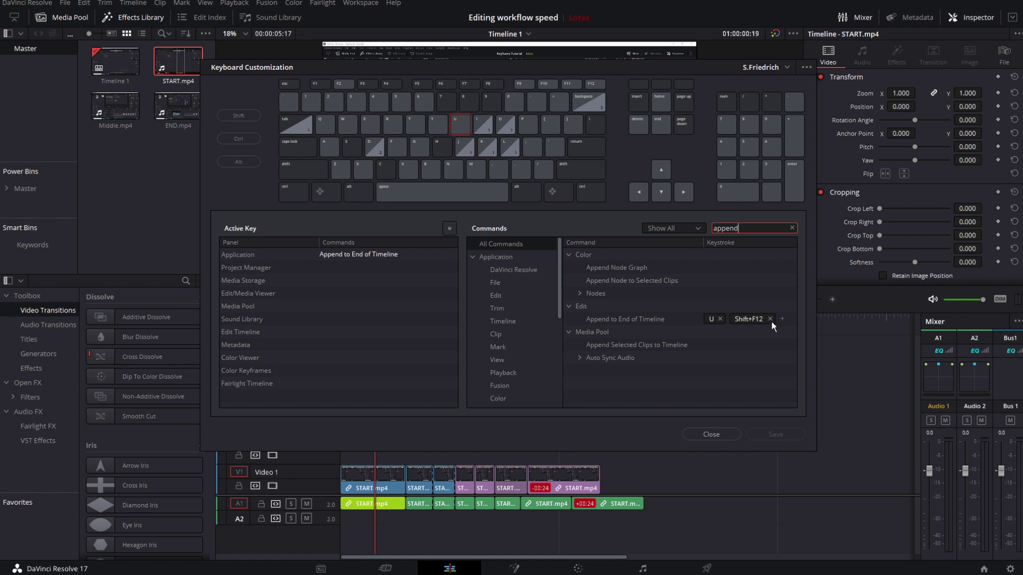
- Remove the U shortcut from Append to End of Timeline, assign U to it again and save the keyboard preset
left_click(721, 319)
key("u")
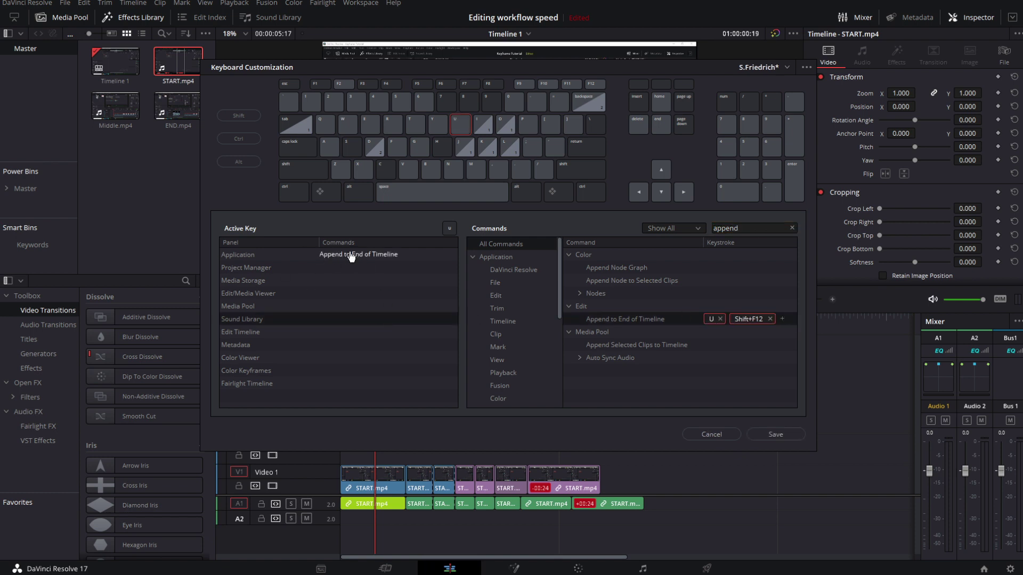
left_click(780, 434)
- View the available keyboard presets, browse the Desktop for a shortcut file to import as a preset, and cancel the import
left_click(779, 64)
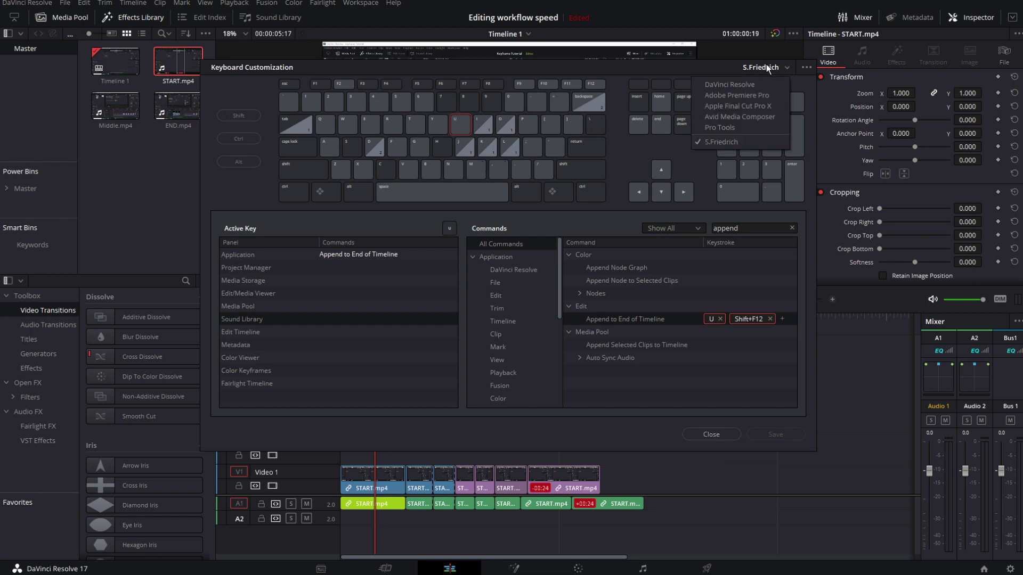
left_click(740, 80)
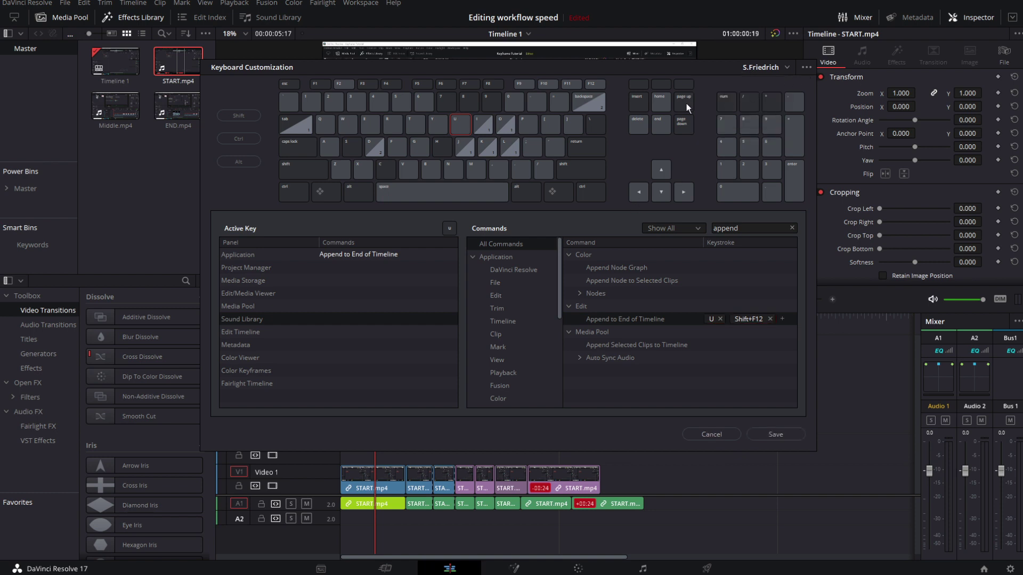
left_click(787, 67)
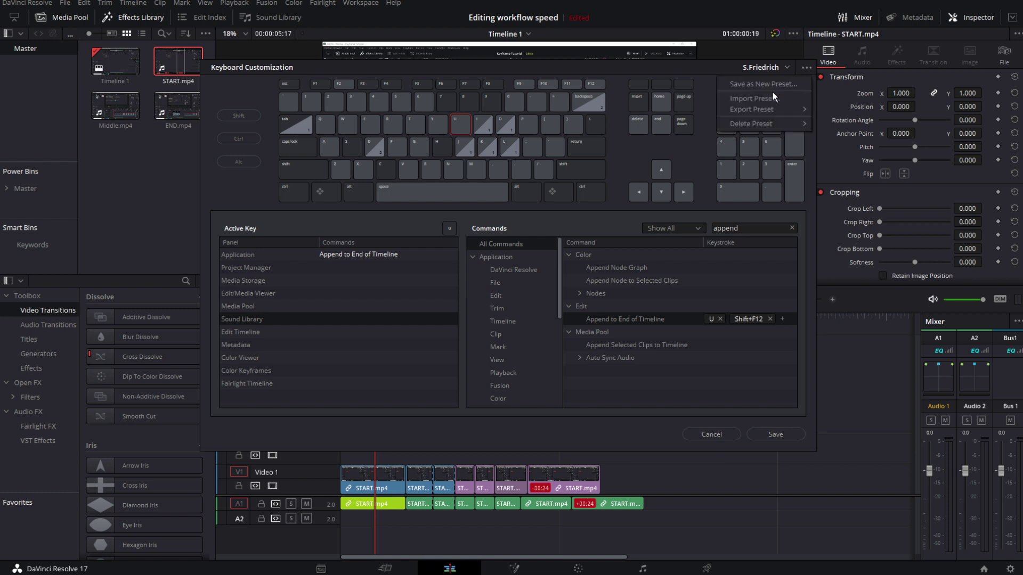
left_click(761, 98)
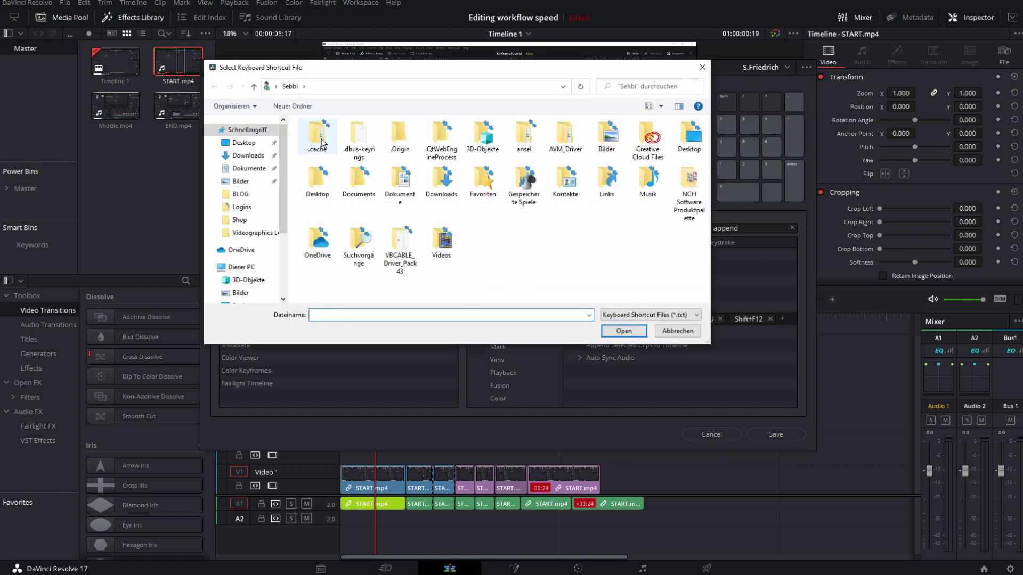
left_click(253, 148)
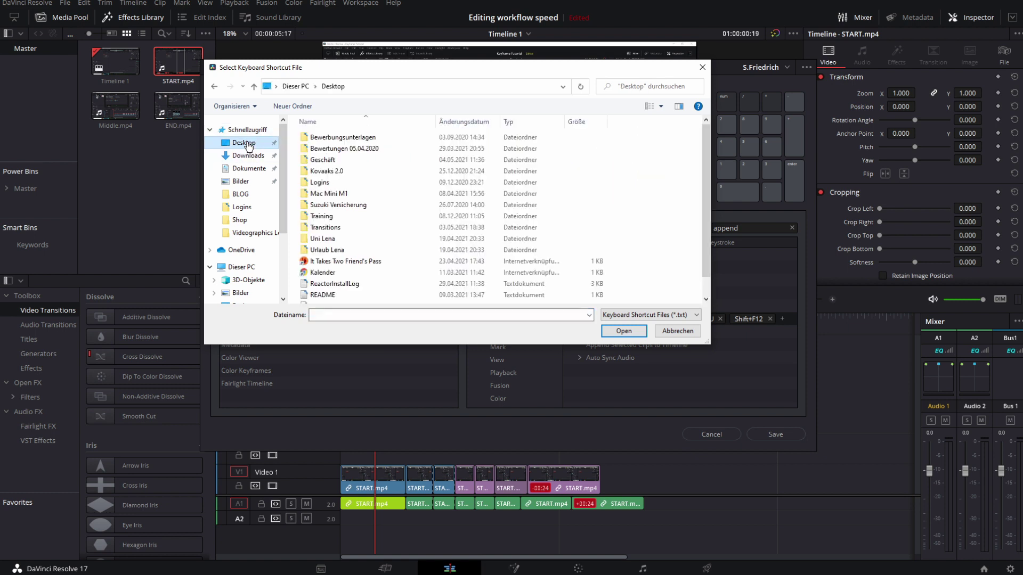
scroll(431, 274, "down", 1)
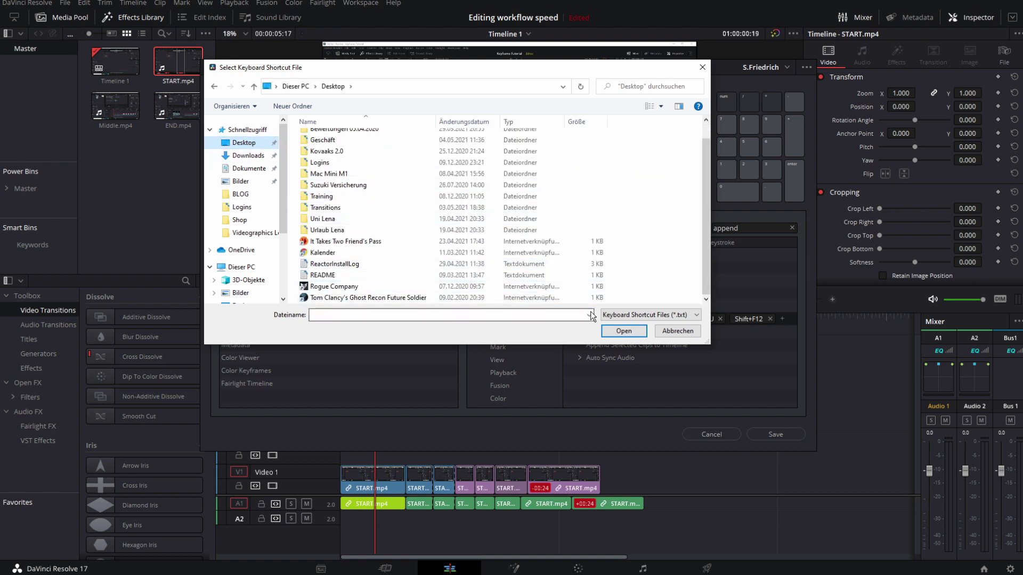
left_click(677, 331)
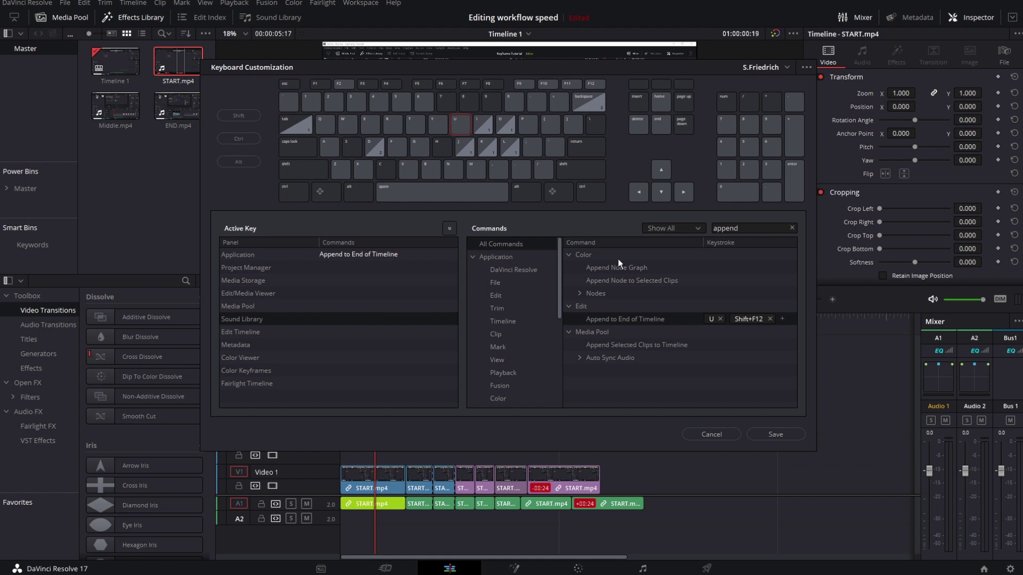